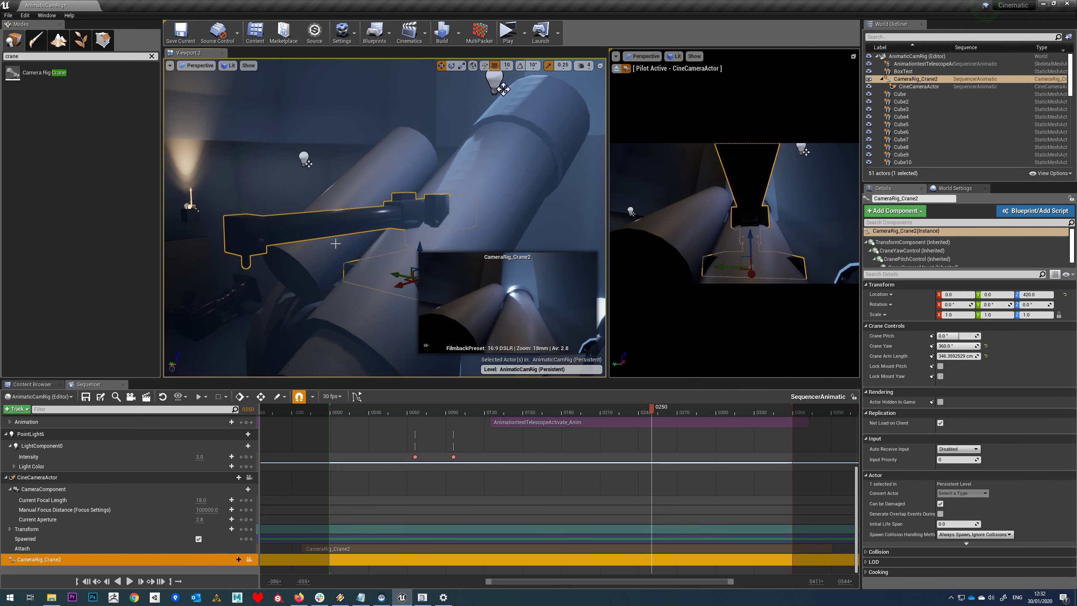
# Widen the piloted camera viewport, then adjust the crane to about 486.8 cm arm length and about -24° yaw.
pyautogui.moveTo(335, 243); pyautogui.dragTo(353, 258, button='right')
pyautogui.moveTo(607, 198); pyautogui.dragTo(493, 198)
pyautogui.moveTo(967, 355)
pyautogui.mouseDown()
pyautogui.moveTo(1001, 356)
pyautogui.moveTo(888, 346)
pyautogui.moveTo(958, 346)
pyautogui.mouseUp()
pyautogui.moveTo(402, 221); pyautogui.dragTo(373, 254, button='right')
# Examine the cine camera mounted on the crane and its position relative to the telescope mesh.
pyautogui.click(204, 265)
pyautogui.moveTo(314, 203); pyautogui.dragTo(307, 242, button='right')
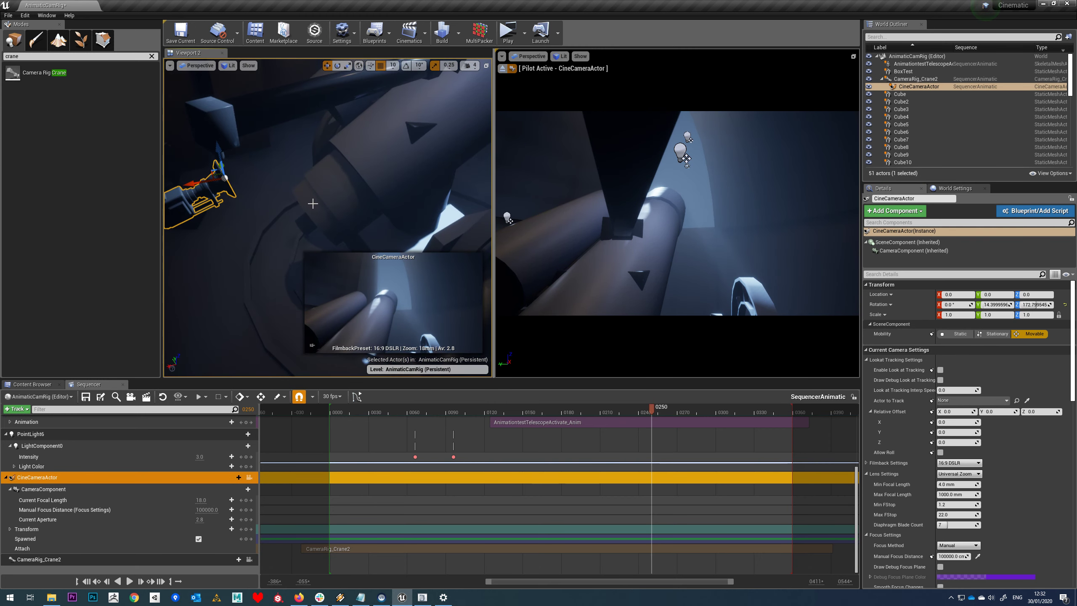
pyautogui.scroll(-2, 314, 203)
pyautogui.moveTo(409, 225); pyautogui.dragTo(371, 207, button='right')
pyautogui.click(346, 224)
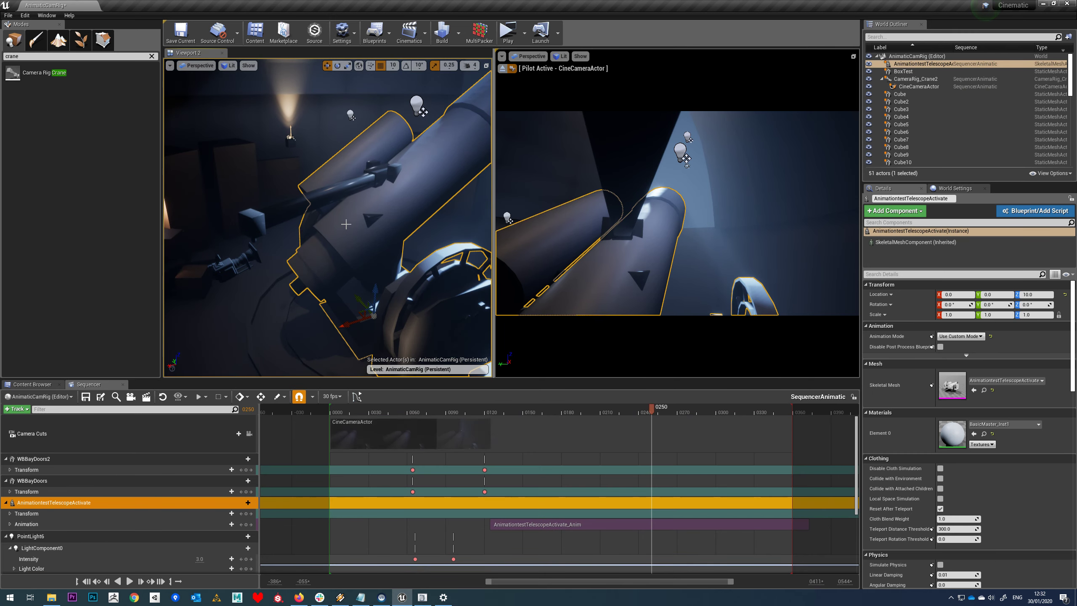
pyautogui.click(238, 269)
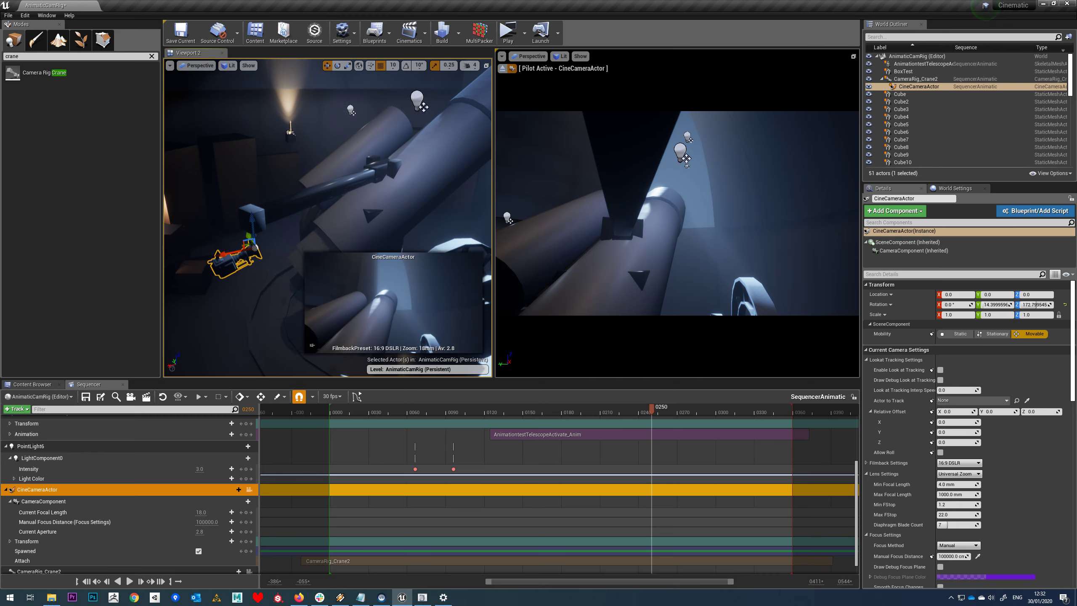
pyautogui.moveTo(422, 187); pyautogui.dragTo(427, 210, button='right')
pyautogui.moveTo(358, 215)
pyautogui.mouseDown(button='right')
pyautogui.moveTo(357, 233)
pyautogui.moveTo(351, 206)
pyautogui.mouseUp(button='right')
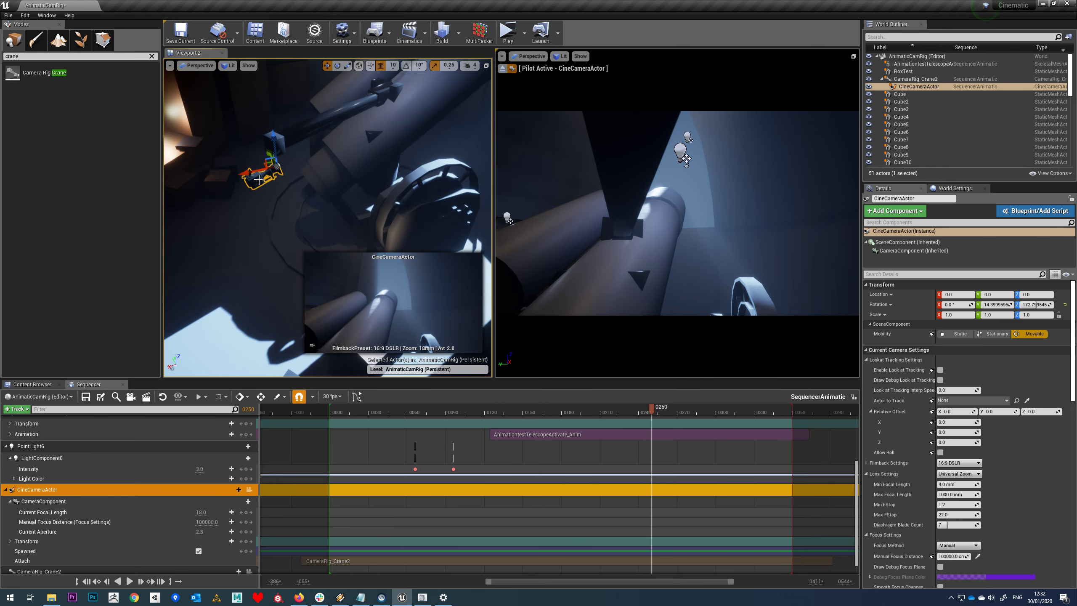
pyautogui.click(348, 142)
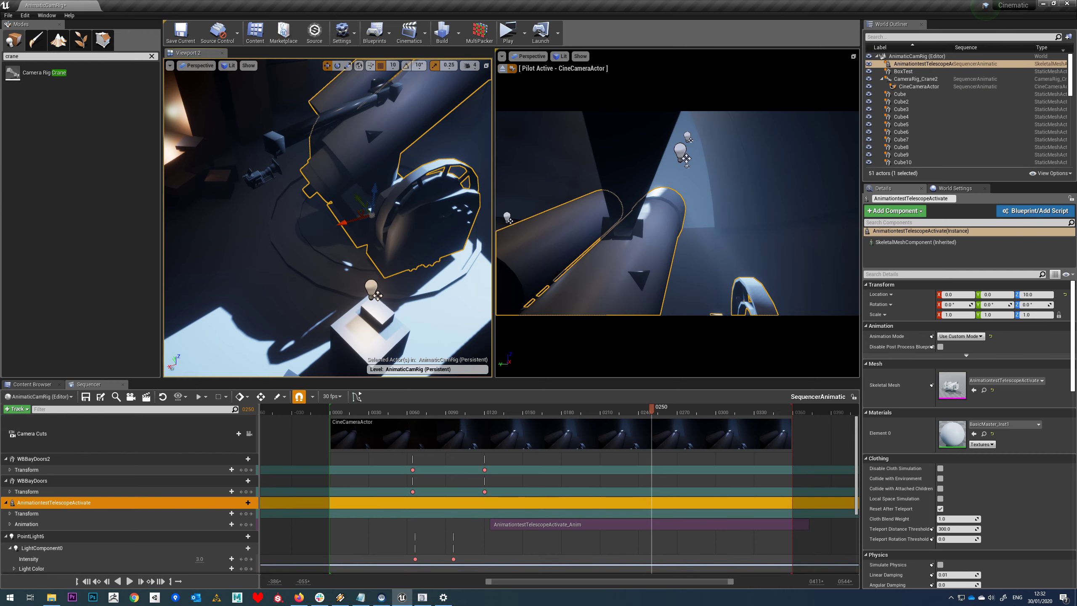
# Set the cine camera's Actor to Track to AnimationtestTelescopeActivate and enable look-at tracking.
pyautogui.click(264, 174)
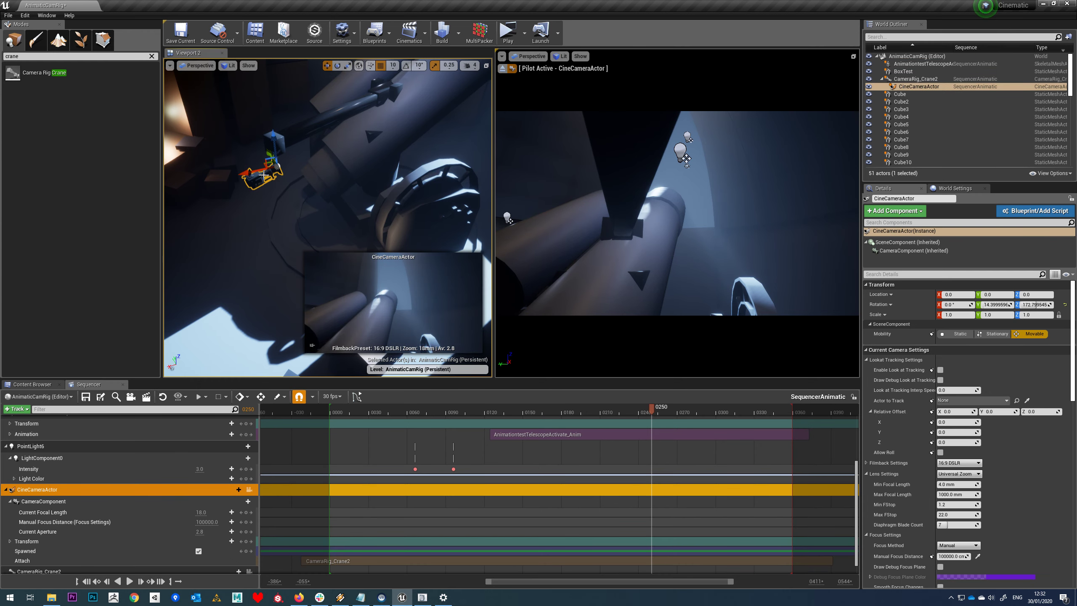
pyautogui.click(974, 400)
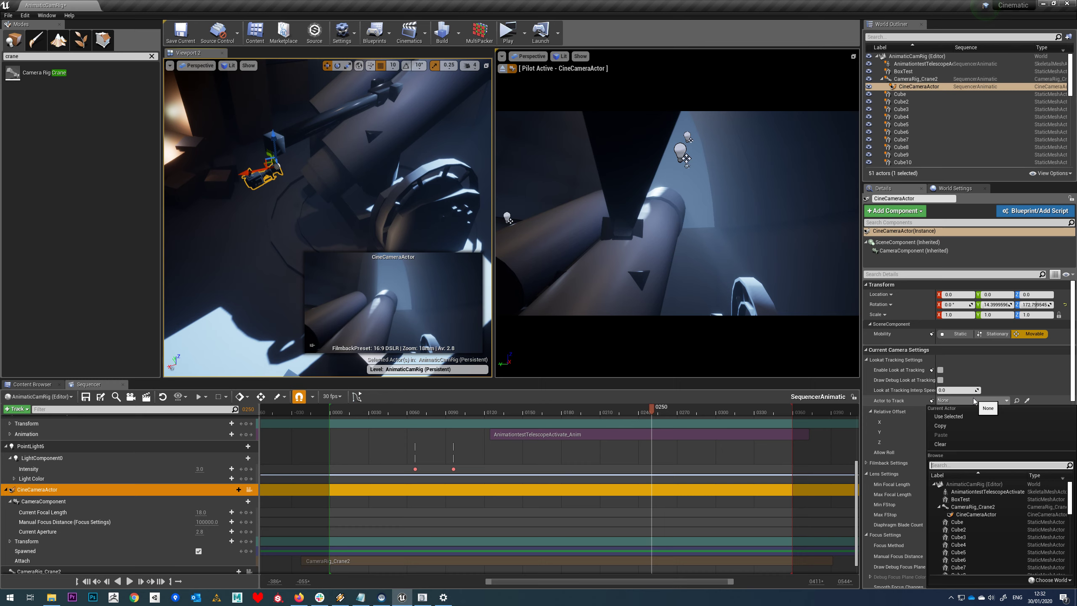
pyautogui.click(1004, 493)
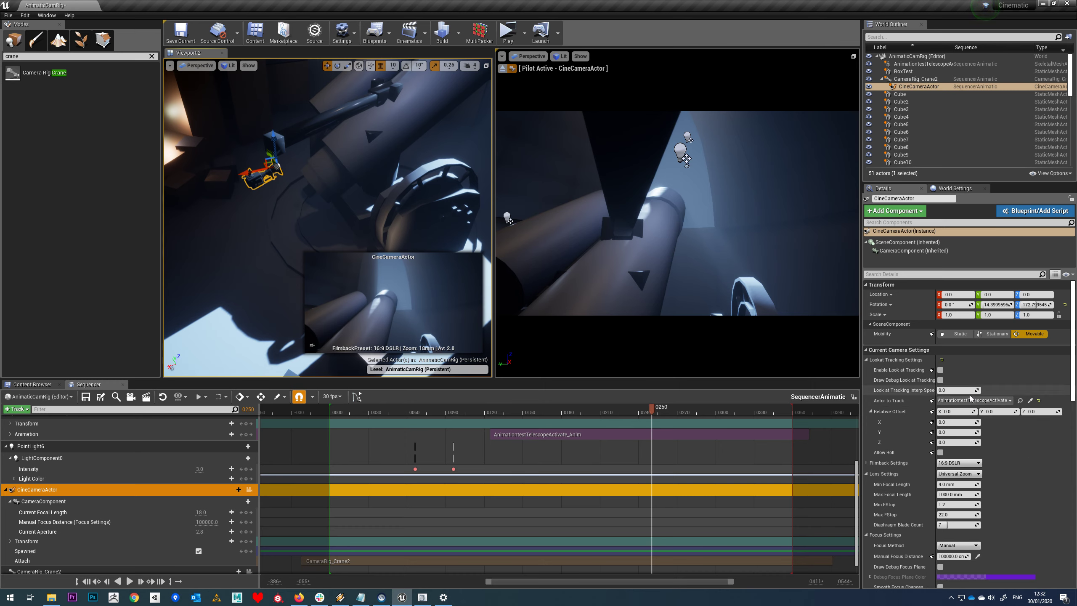
pyautogui.click(940, 369)
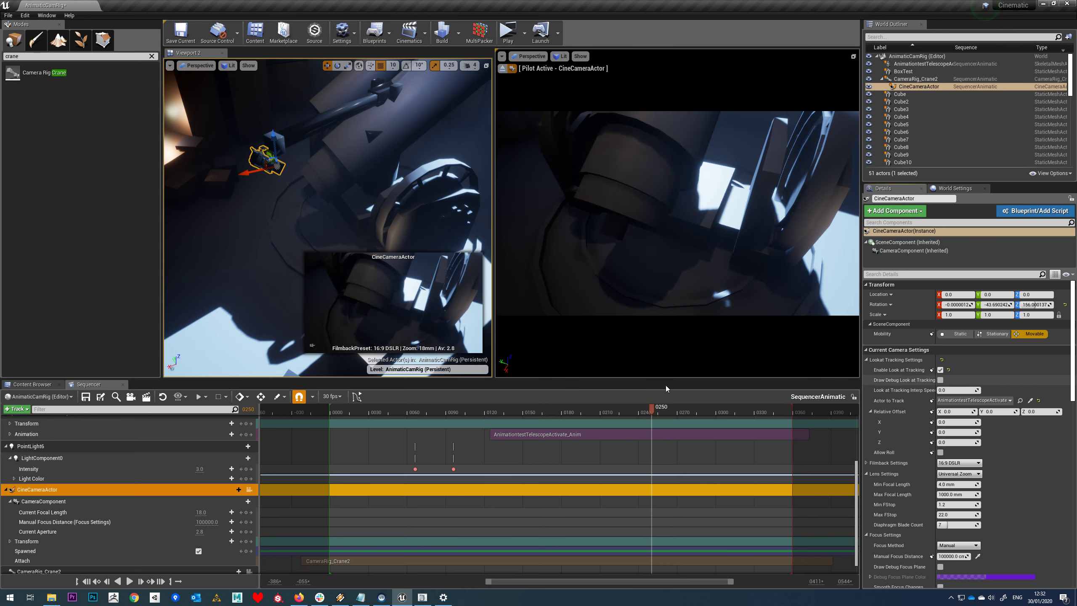
# Test the tracking by swinging the crane yaw to about -37.7° and scrubbing the sequence to frame 71.
pyautogui.click(300, 126)
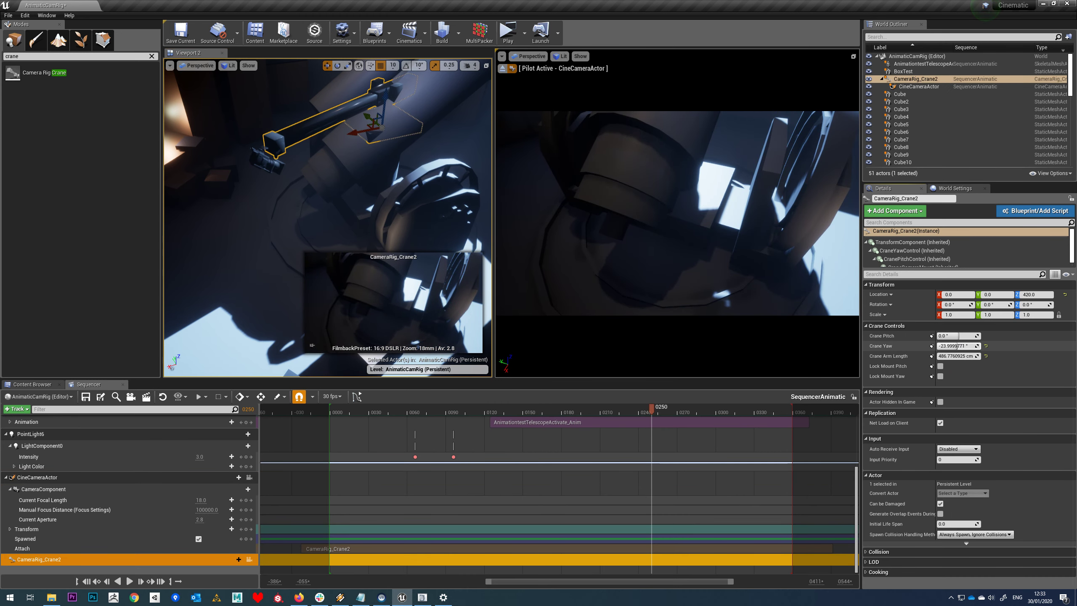
pyautogui.moveTo(960, 346); pyautogui.dragTo(957, 346)
pyautogui.moveTo(408, 413)
pyautogui.mouseDown()
pyautogui.moveTo(368, 413)
pyautogui.moveTo(558, 413)
pyautogui.moveTo(581, 424)
pyautogui.moveTo(422, 414)
pyautogui.mouseUp()
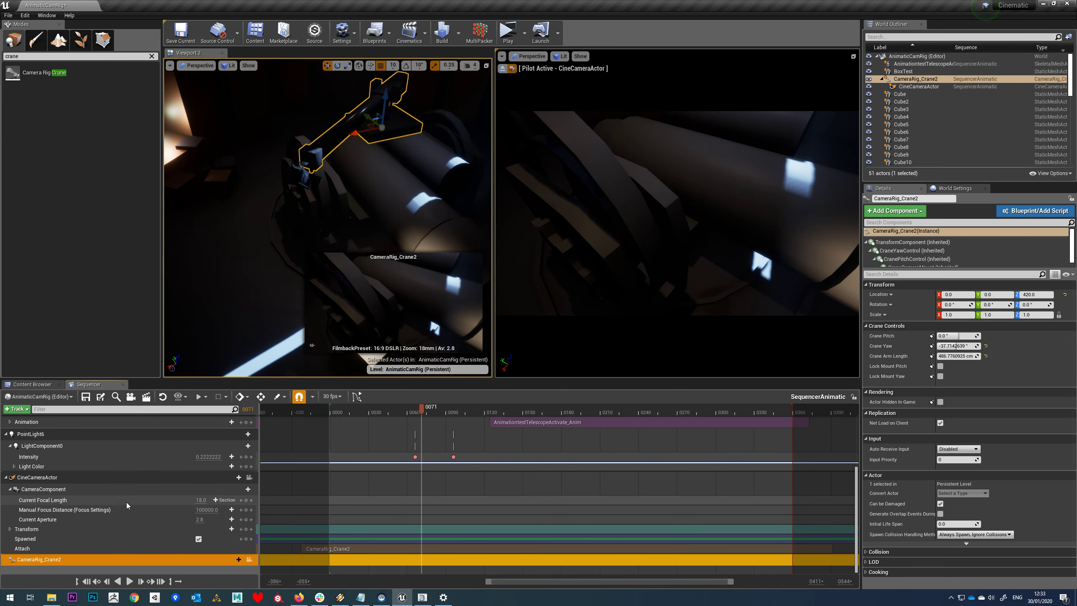
pyautogui.moveTo(421, 204); pyautogui.dragTo(421, 192, button='right')
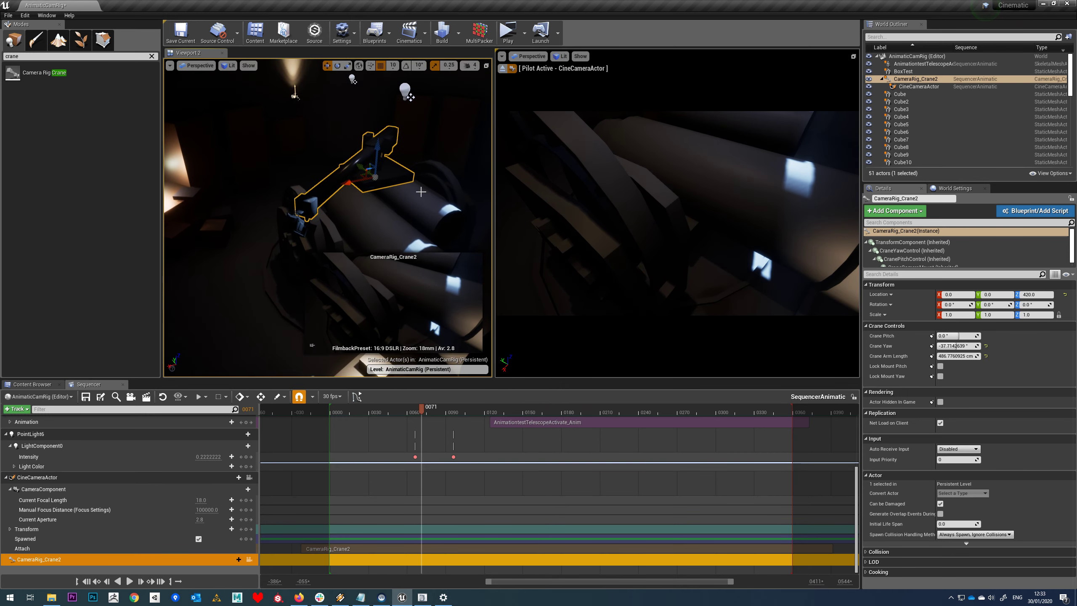
pyautogui.moveTo(345, 176); pyautogui.dragTo(342, 212, button='right')
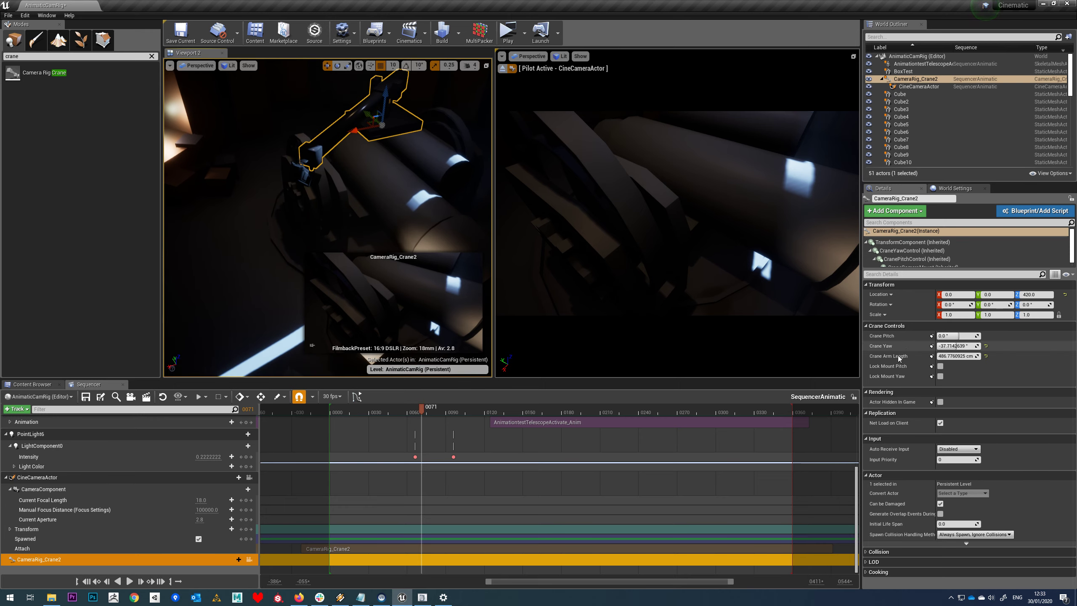
# Swing the crane yaw further to about -44.6° and check the camera's view of the telescope.
pyautogui.click(954, 346)
pyautogui.click(938, 345)
pyautogui.moveTo(935, 345)
pyautogui.mouseDown()
pyautogui.moveTo(918, 345)
pyautogui.moveTo(954, 346)
pyautogui.mouseUp()
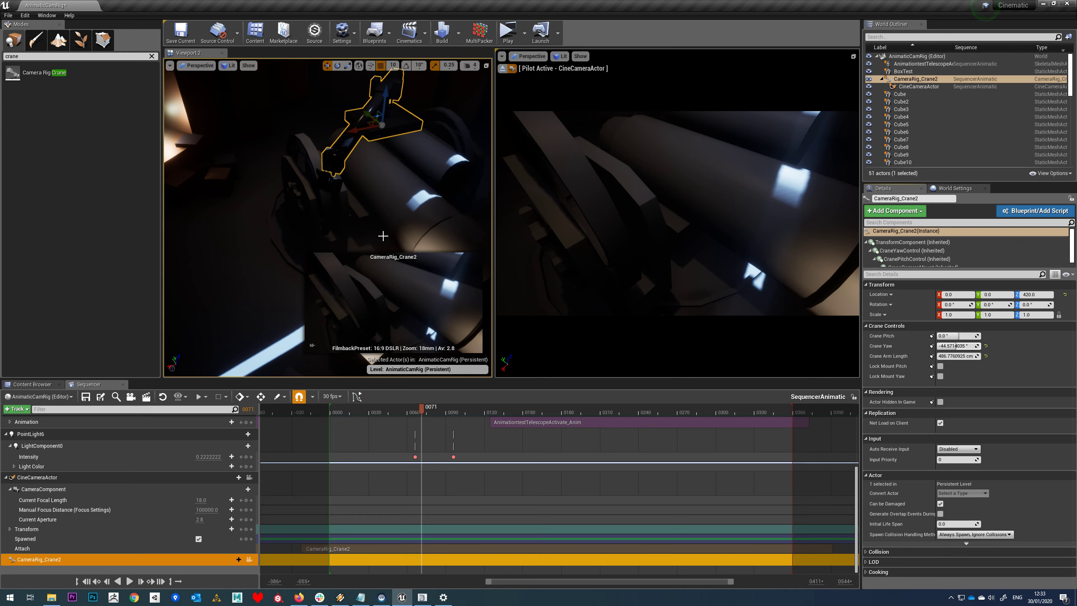
pyautogui.moveTo(358, 175); pyautogui.dragTo(374, 153, button='right')
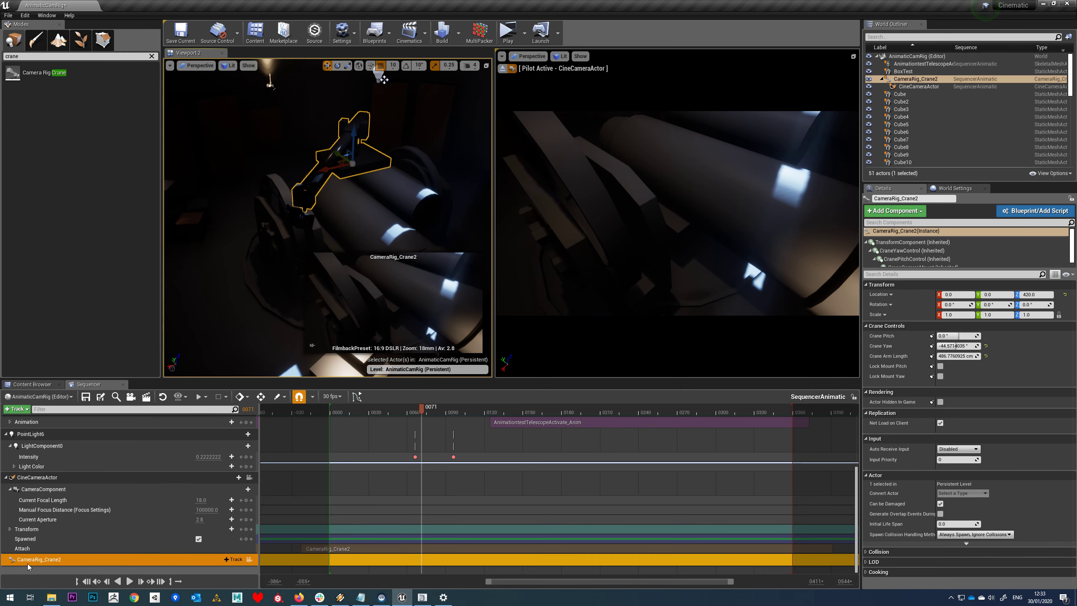
# Add a Crane Yaw track to CameraRig_Crane2 and key it at 0 on frame 0.
pyautogui.click(234, 560)
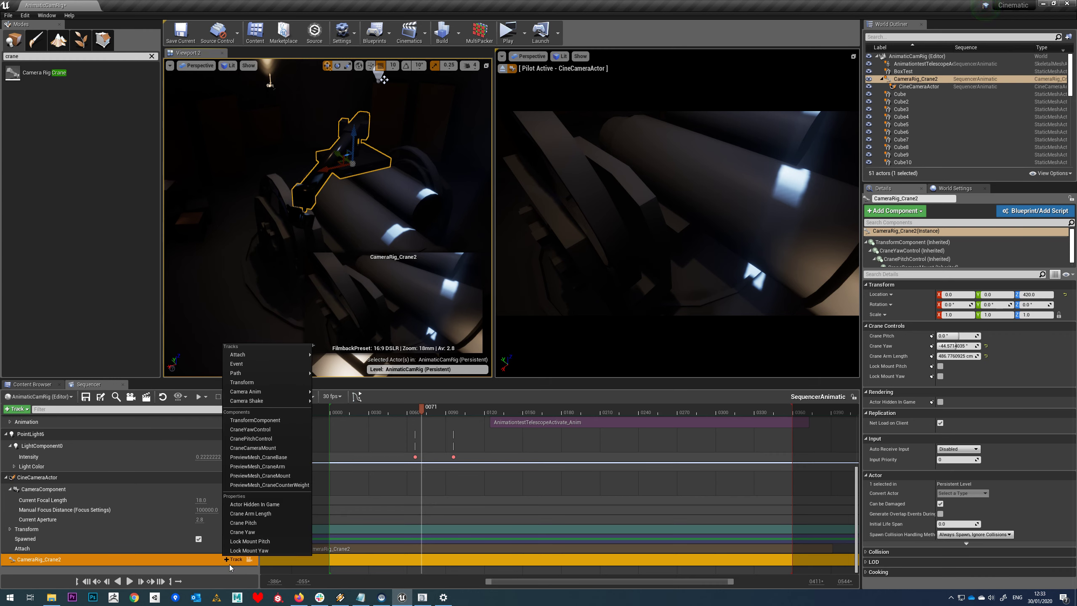
pyautogui.click(253, 532)
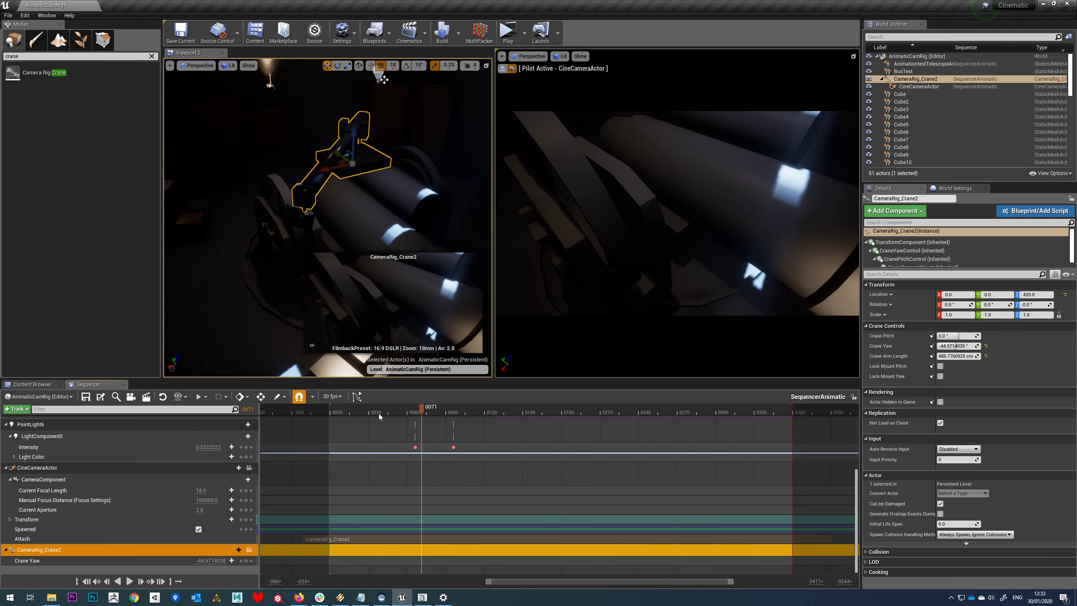
pyautogui.moveTo(379, 413); pyautogui.dragTo(330, 417)
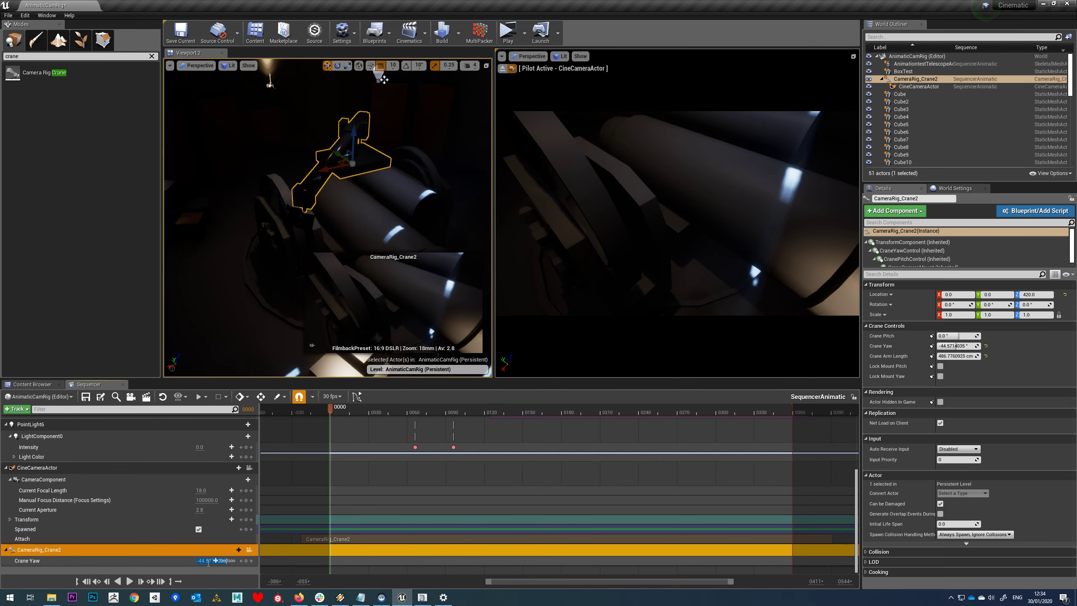
pyautogui.write('0')
pyautogui.press('Return')
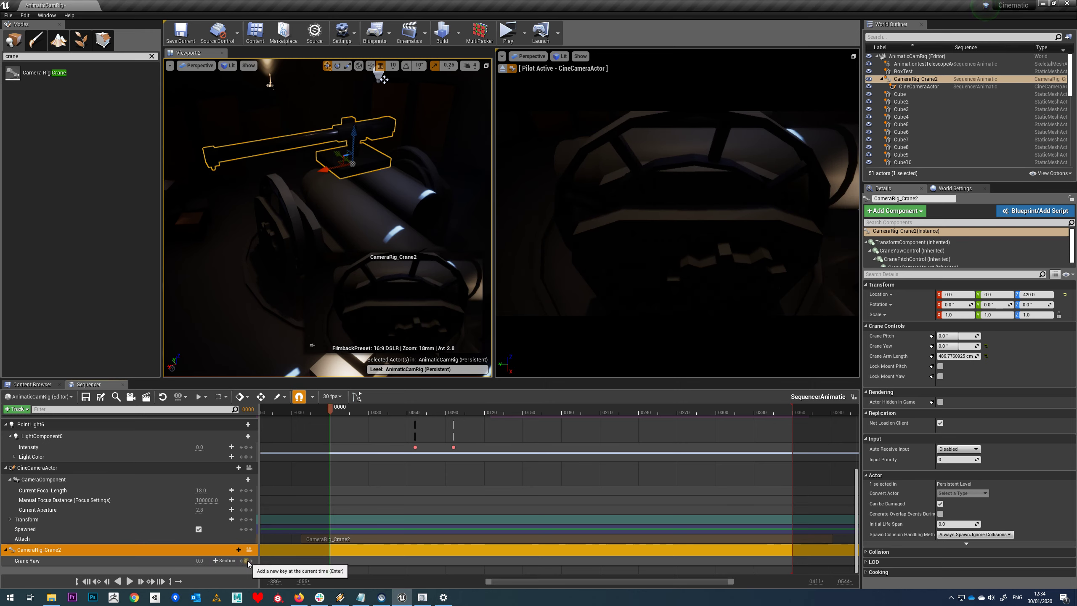
pyautogui.click(247, 560)
# Go to the sequence end at frame 359 and key the Crane Yaw at 360.
pyautogui.moveTo(331, 409); pyautogui.dragTo(795, 451)
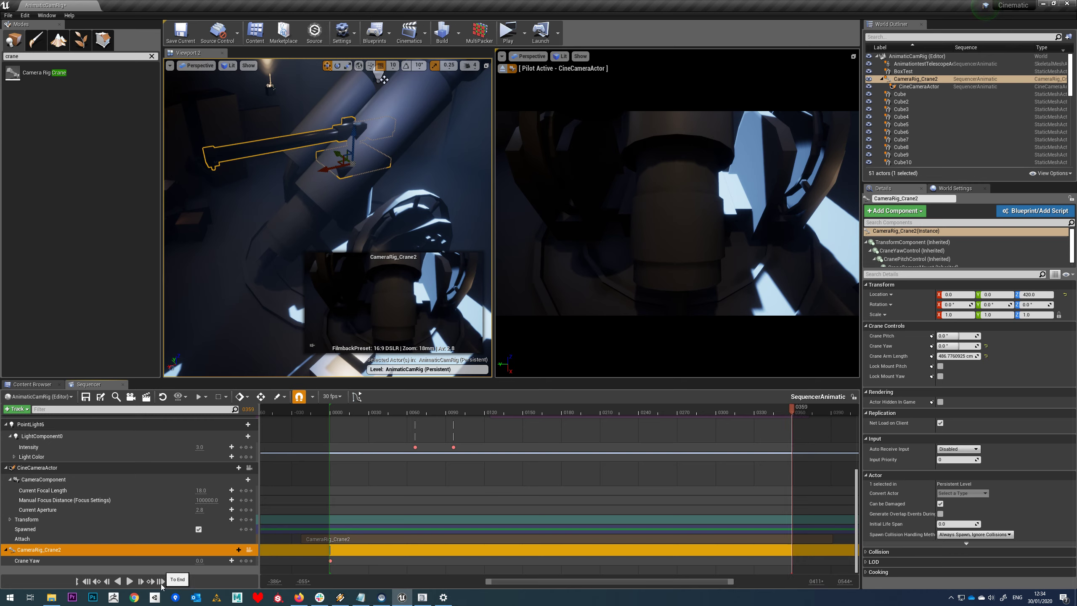
pyautogui.click(86, 582)
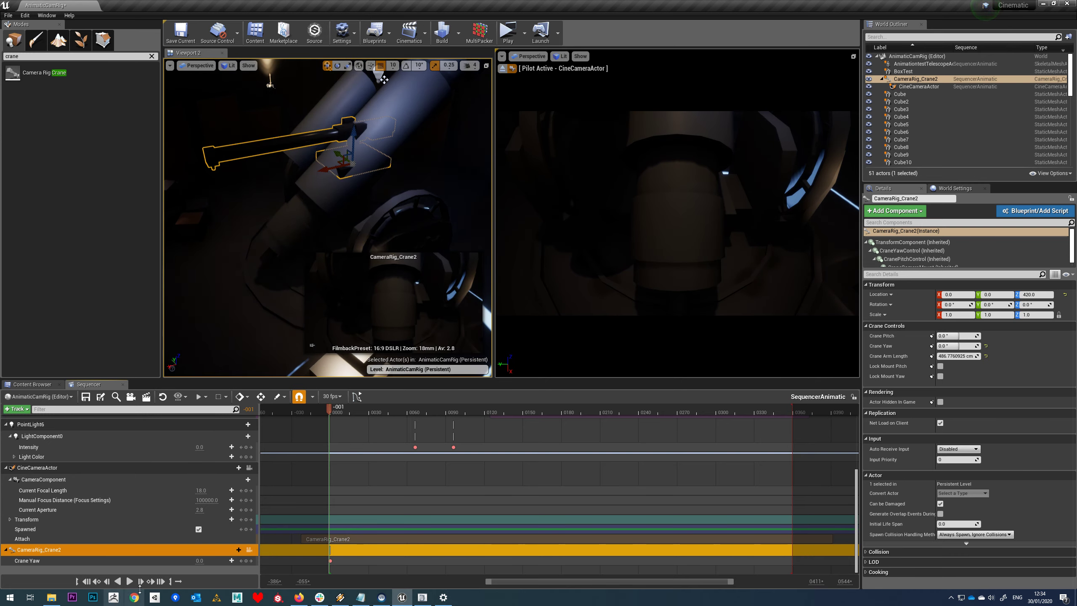
pyautogui.click(162, 583)
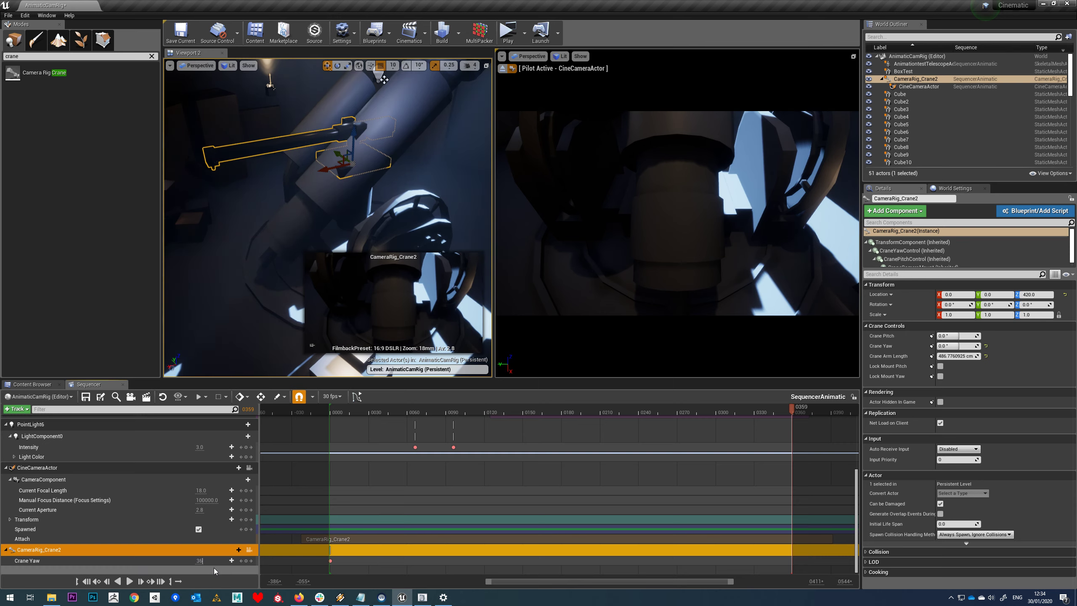
pyautogui.write('0')
pyautogui.press('Return')
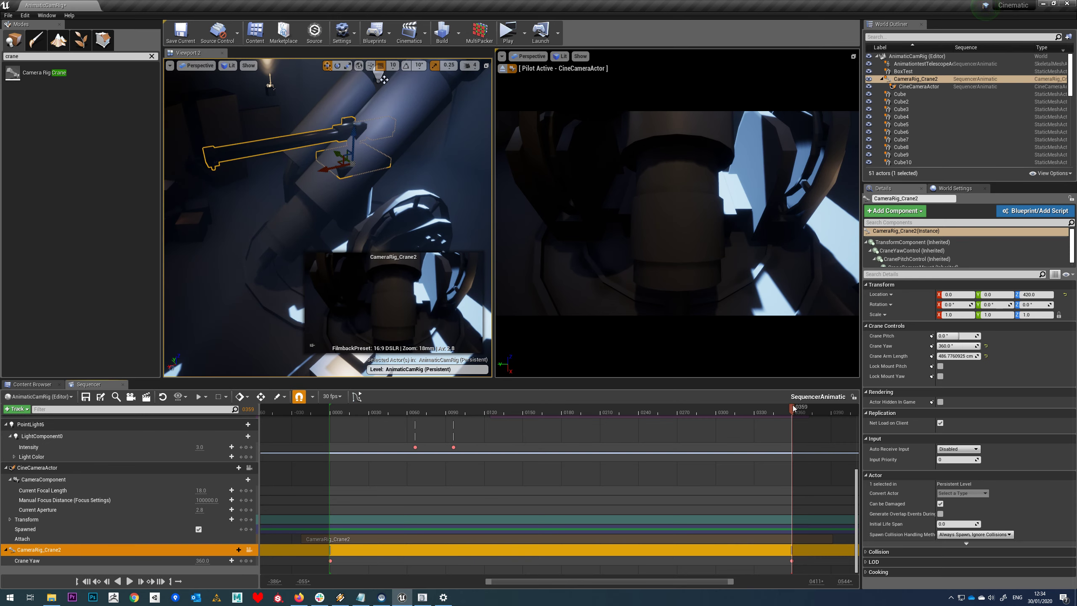
# Scrub to frame 140, try moving the crane rig in the scene, and undo the move.
pyautogui.moveTo(794, 408); pyautogui.dragTo(523, 421)
pyautogui.moveTo(436, 244); pyautogui.dragTo(394, 245, button='right')
pyautogui.moveTo(400, 163); pyautogui.dragTo(472, 138)
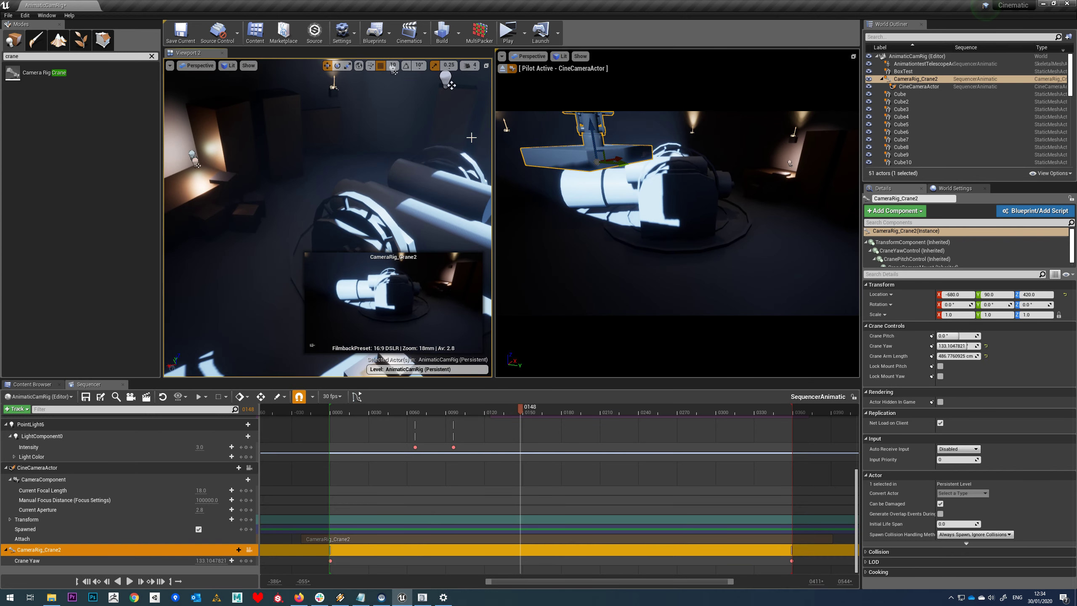
pyautogui.hotkey('ctrl', 'z')
pyautogui.moveTo(425, 199); pyautogui.dragTo(467, 178, button='right')
# Reset the crane's location and raise it to Z 440 at frame 153, with the arm extended to about 528.3 cm.
pyautogui.click(1065, 294)
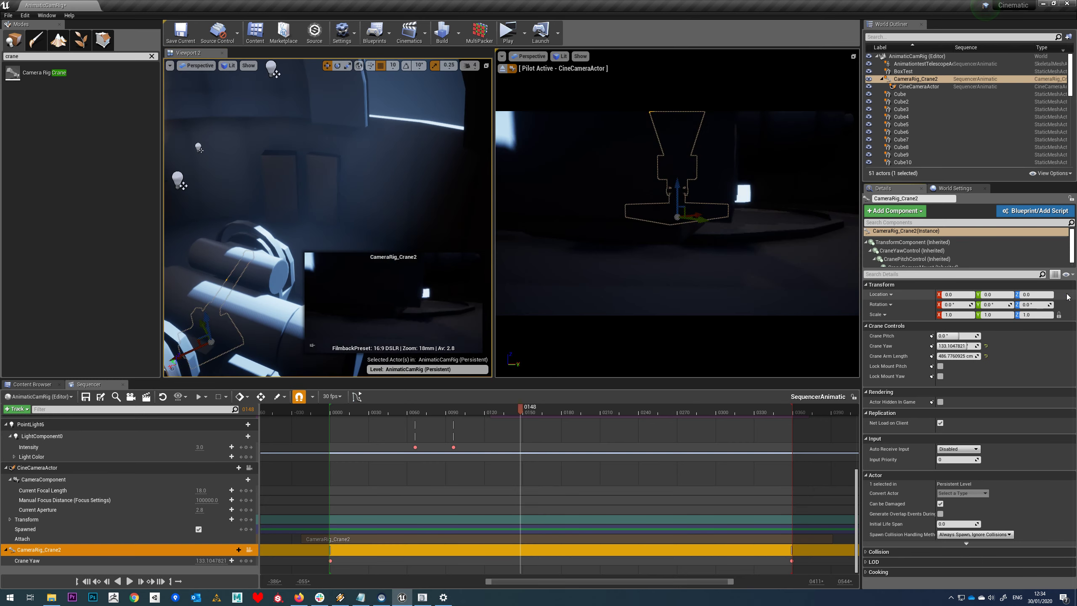
pyautogui.moveTo(521, 409)
pyautogui.mouseDown()
pyautogui.moveTo(372, 416)
pyautogui.moveTo(528, 410)
pyautogui.mouseUp()
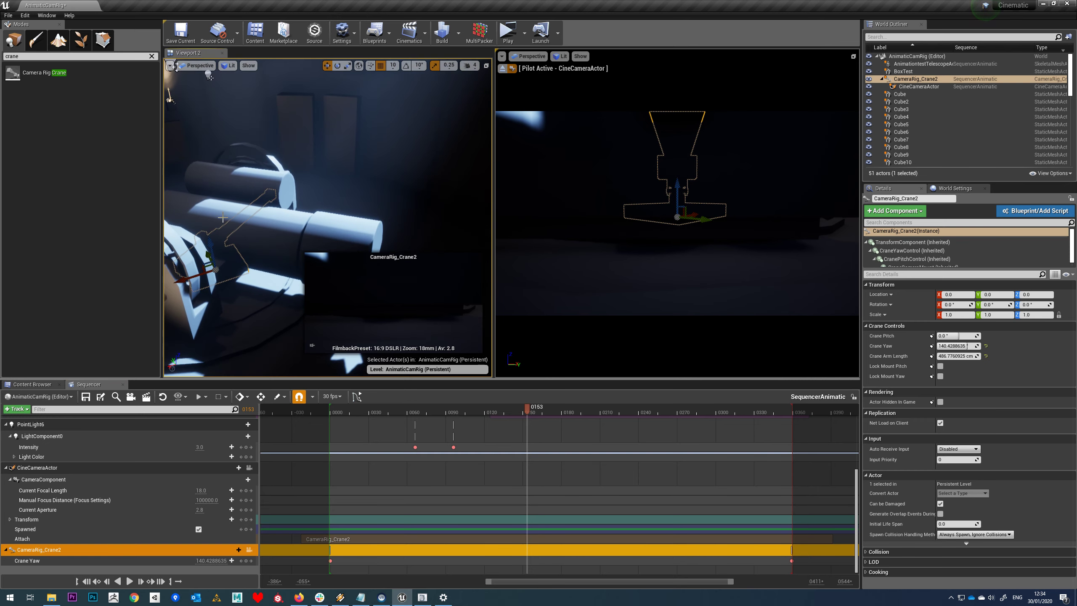
pyautogui.moveTo(215, 239); pyautogui.dragTo(190, 161)
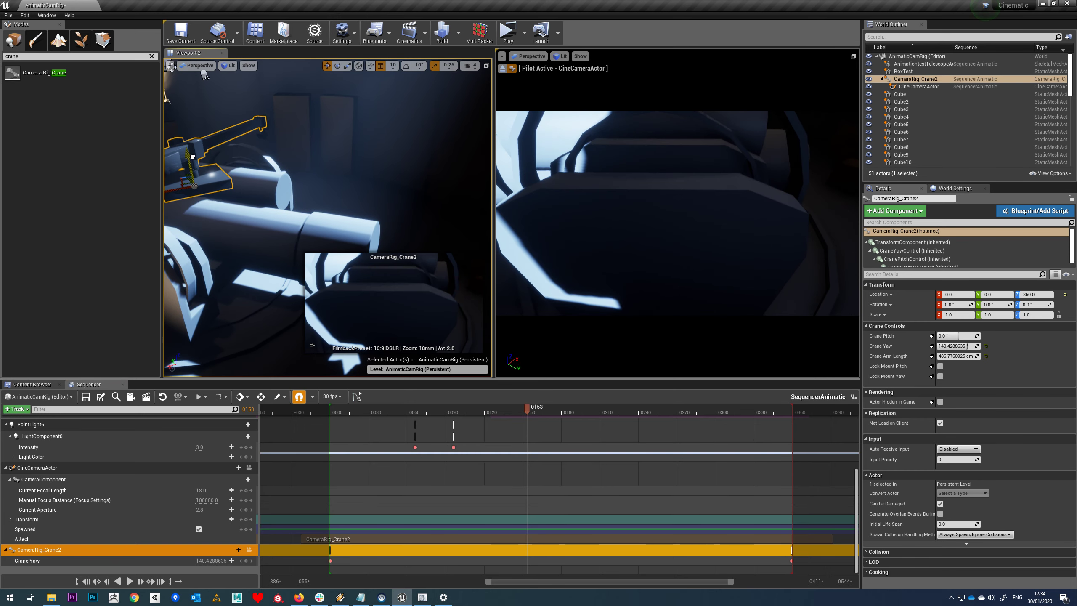
pyautogui.scroll(-3, 429, 218)
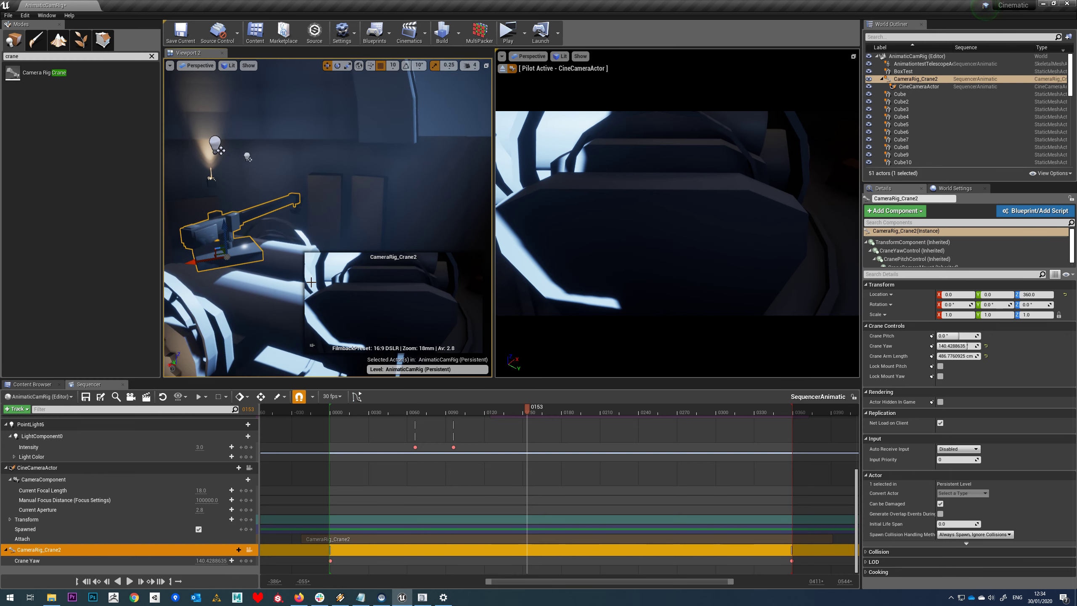
pyautogui.moveTo(230, 230); pyautogui.dragTo(228, 213)
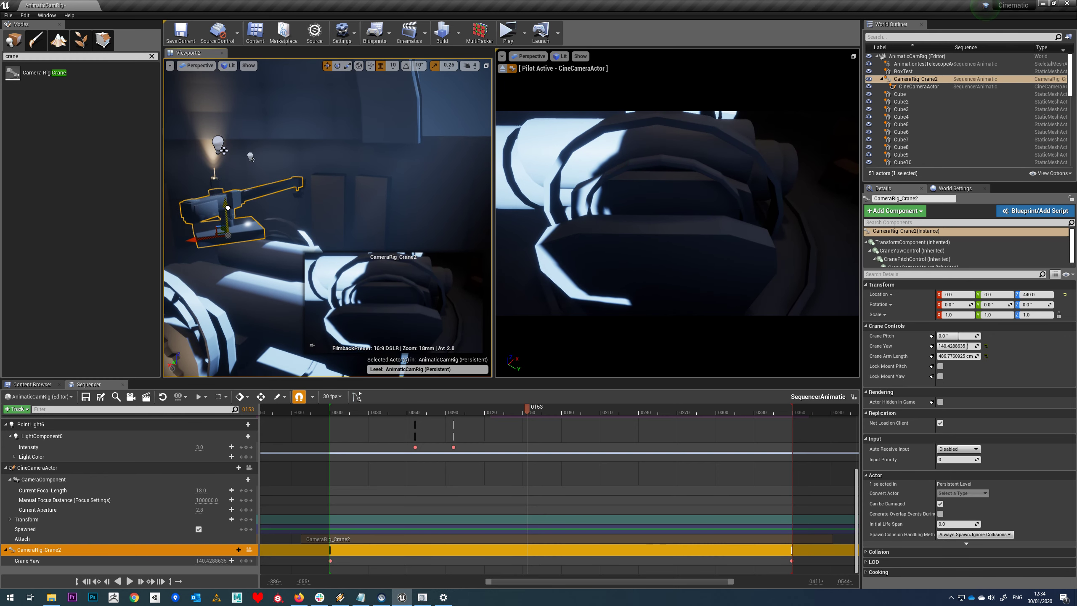
pyautogui.moveTo(956, 356)
pyautogui.mouseDown()
pyautogui.moveTo(984, 356)
pyautogui.moveTo(954, 356)
pyautogui.mouseUp()
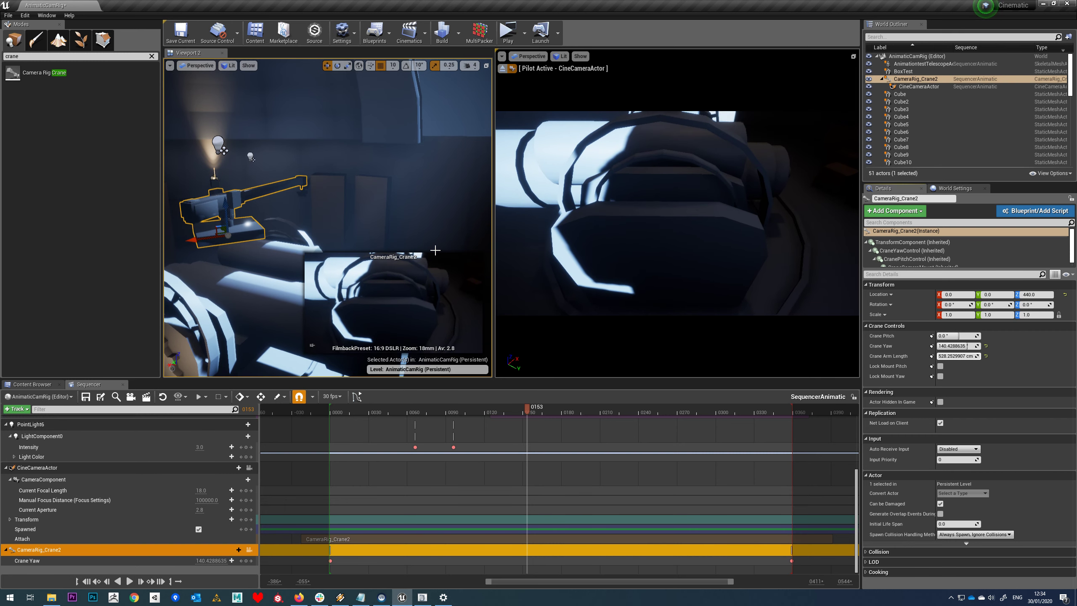
# Set the CineCameraActor's look-at tracking Relative Offset Z to 150, trying 50 and 100 first.
pyautogui.click(303, 191)
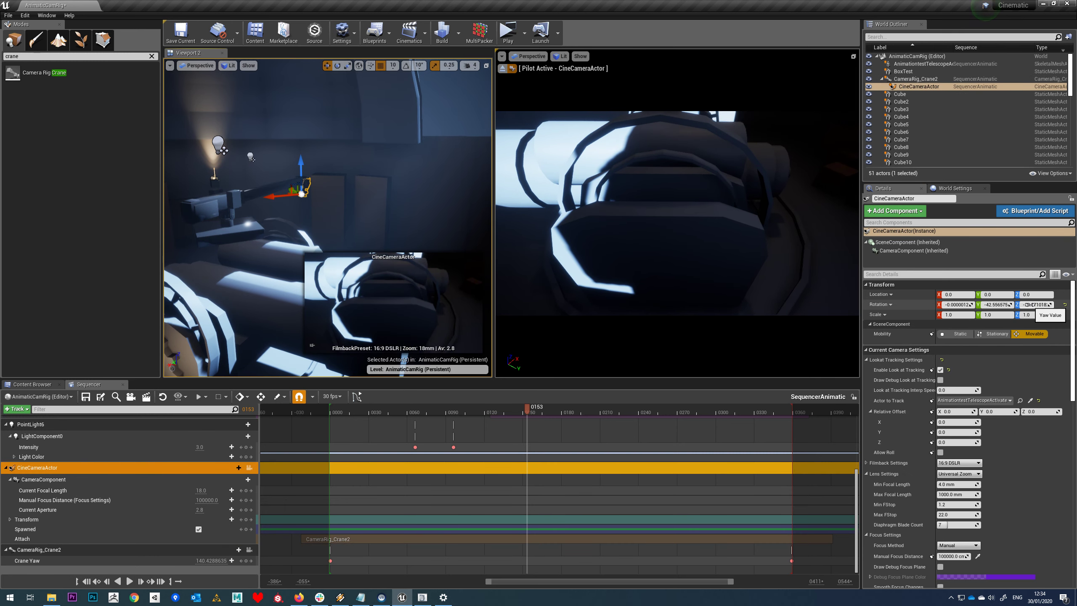
pyautogui.moveTo(1032, 305)
pyautogui.mouseDown()
pyautogui.moveTo(1047, 304)
pyautogui.moveTo(1031, 304)
pyautogui.mouseUp()
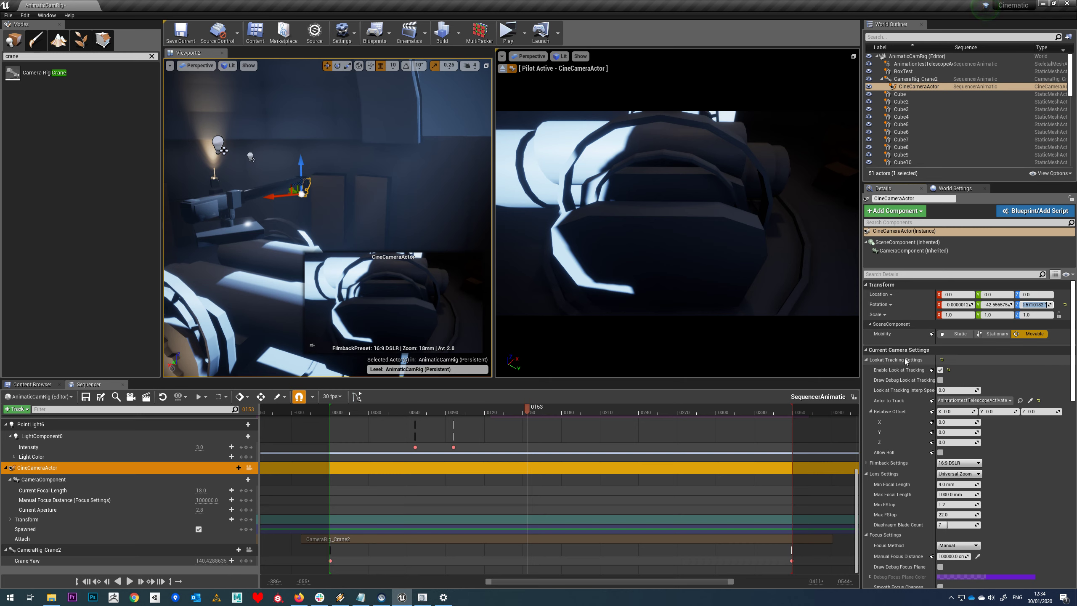
pyautogui.click(940, 369)
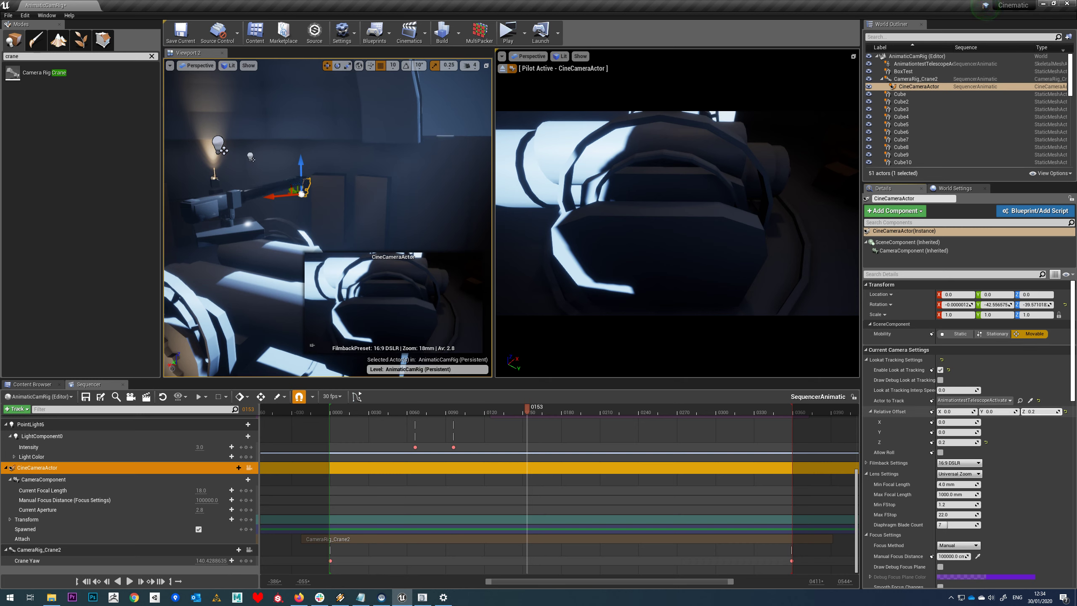
pyautogui.press('Return')
pyautogui.click(1036, 410)
pyautogui.write('50')
pyautogui.press('Return')
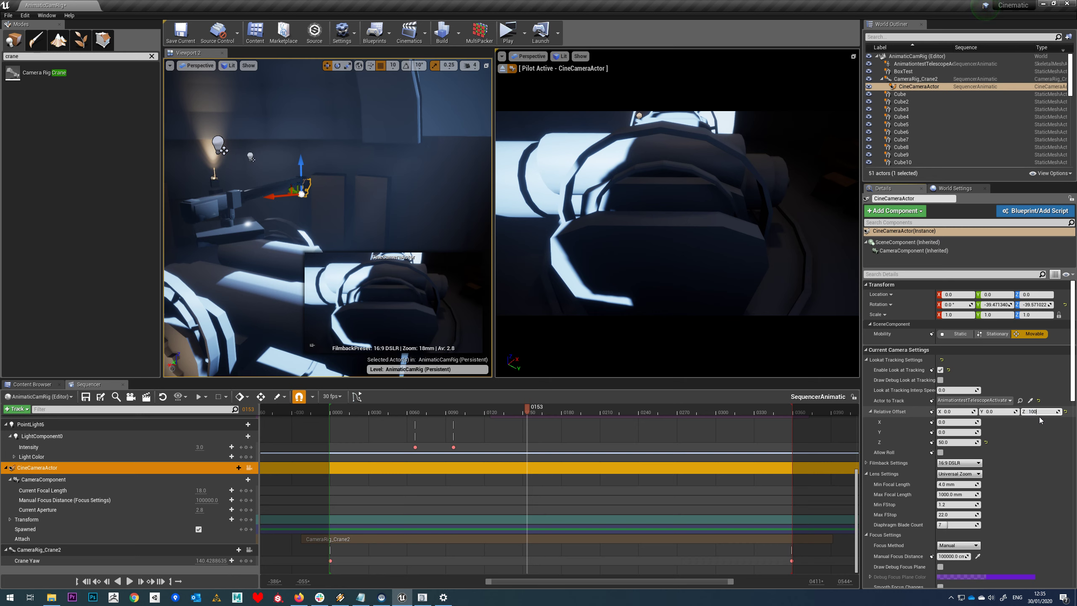
pyautogui.press('Return')
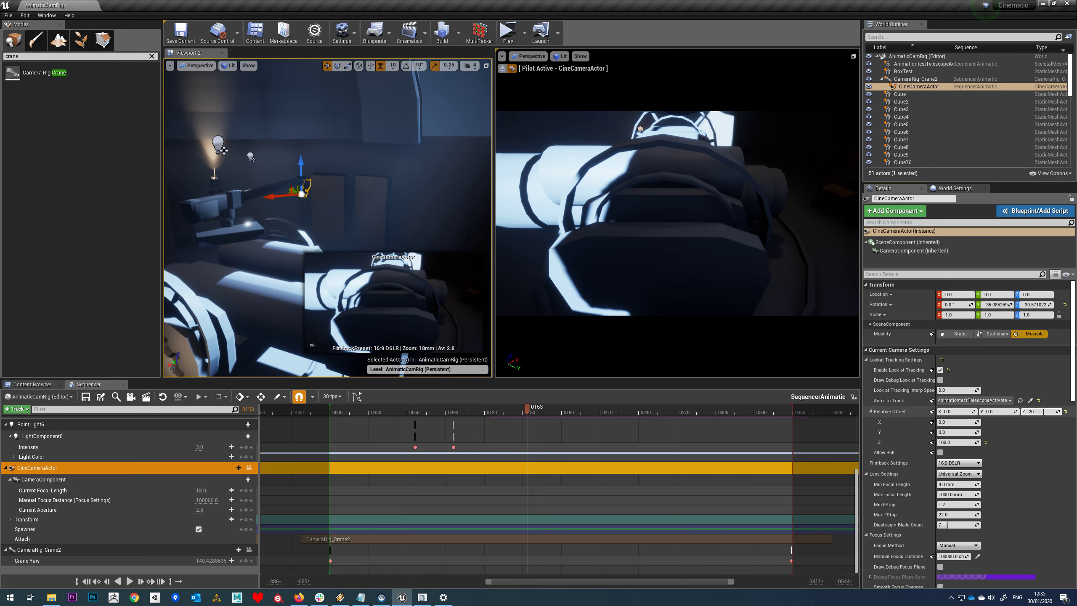
pyautogui.write('150')
pyautogui.press('Return')
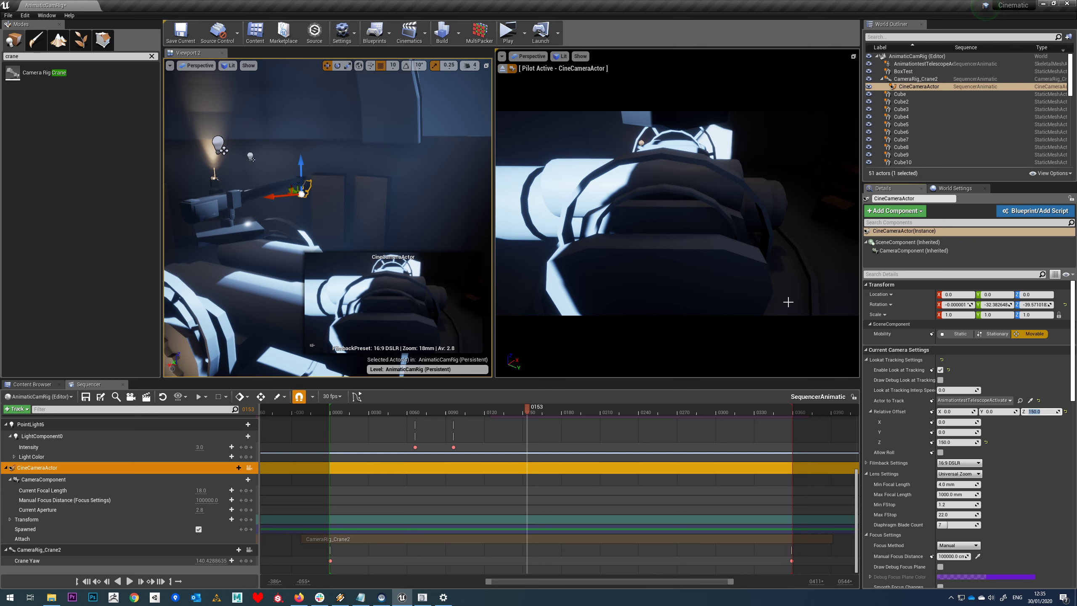
# Set the CineCameraActor's Current Focal Length to 16 mm.
pyautogui.scroll(-5, 954, 463)
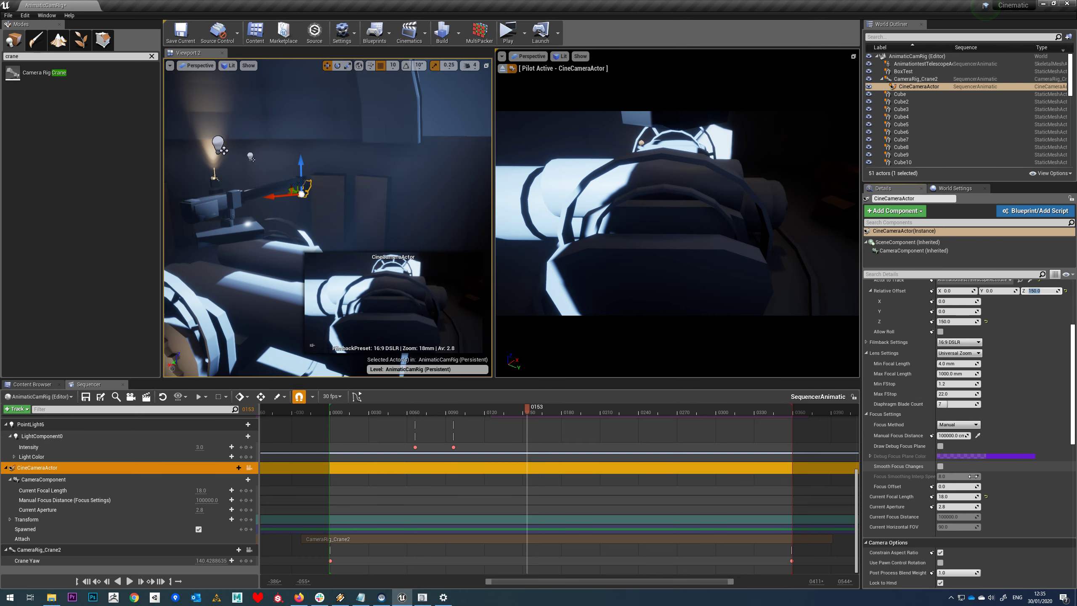
pyautogui.write('16')
pyautogui.press('Return')
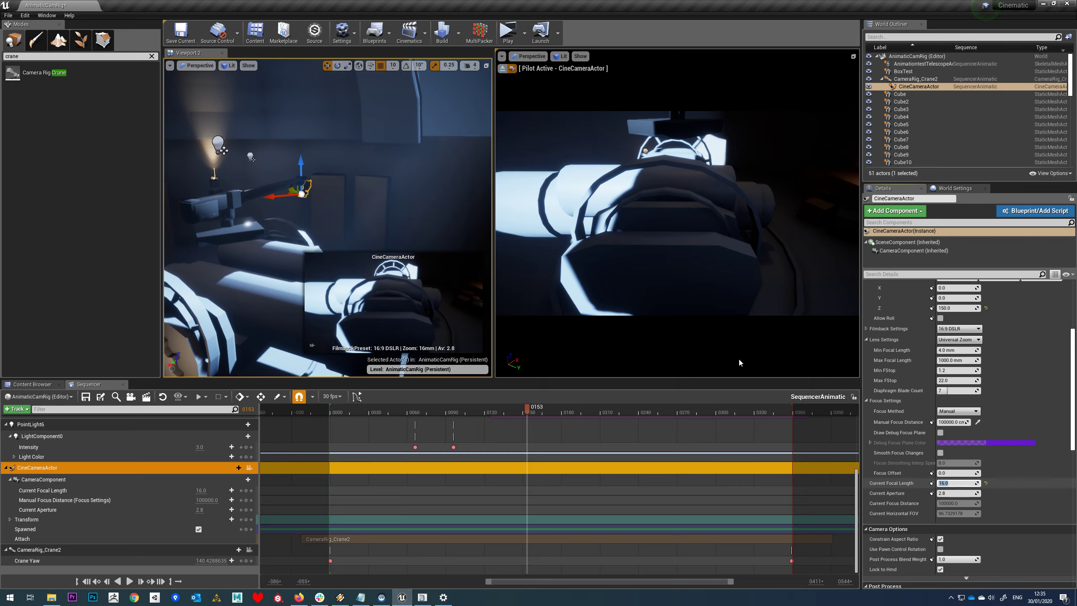
# Scrub to frame 190, undo the Crane Yaw key added there, and add a Crane Pitch track to CameraRig_Crane2.
pyautogui.moveTo(527, 412); pyautogui.dragTo(576, 373)
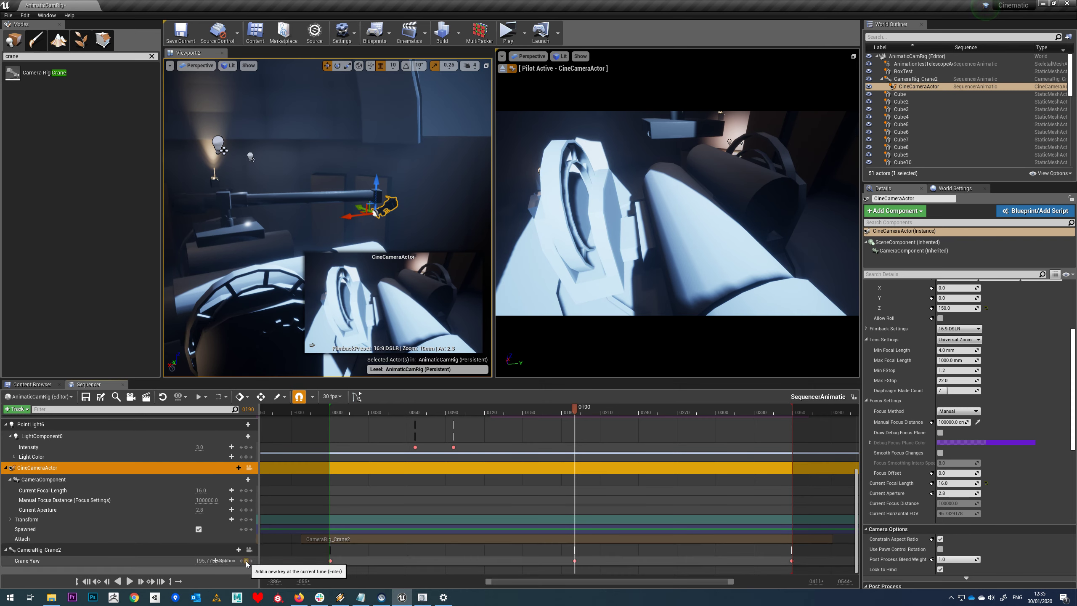
pyautogui.hotkey('ctrl', 'z')
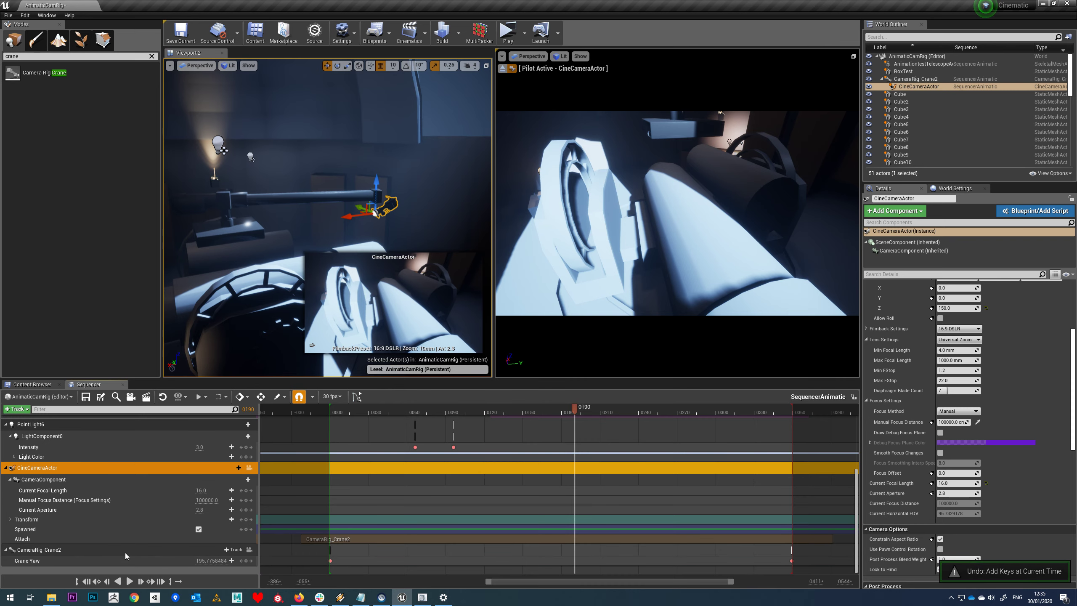
pyautogui.click(239, 550)
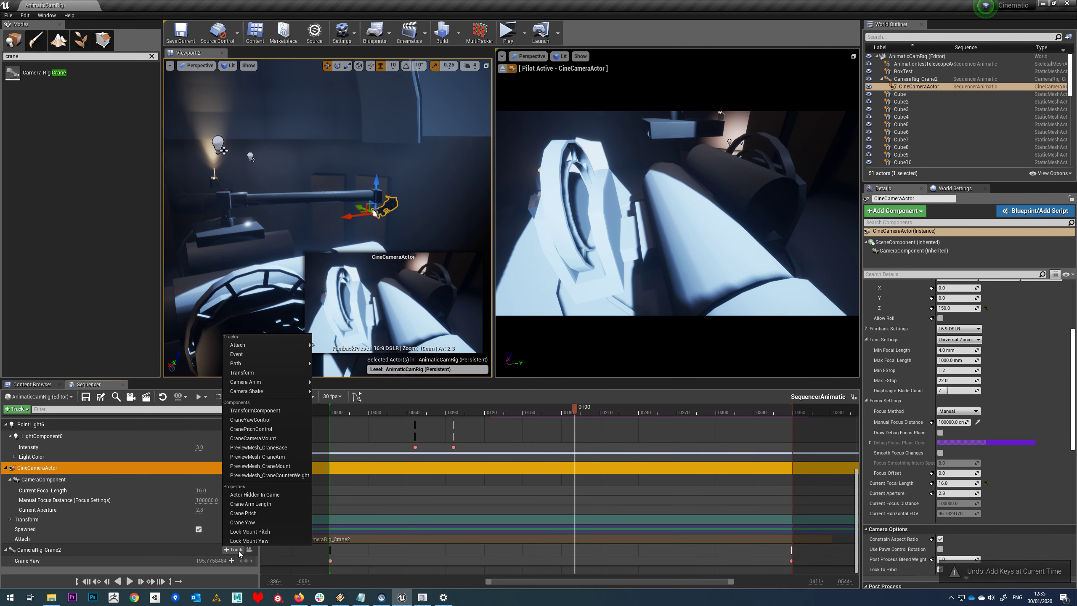
pyautogui.click(265, 514)
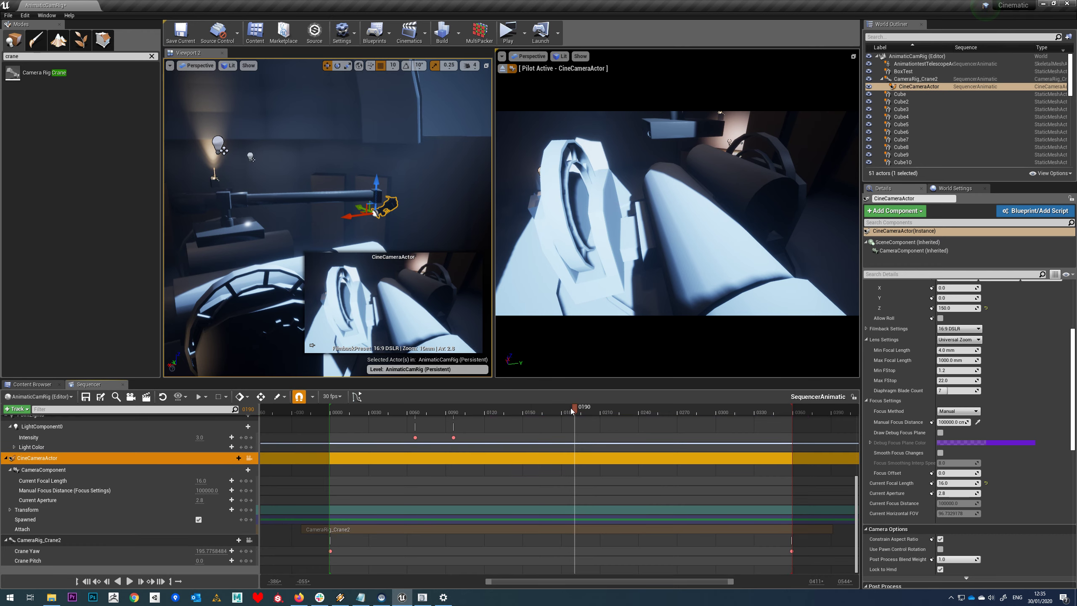
# Scrub back near the sequence start and delete the Crane Yaw key at the sequence end.
pyautogui.moveTo(572, 410); pyautogui.dragTo(333, 410)
pyautogui.click(792, 552)
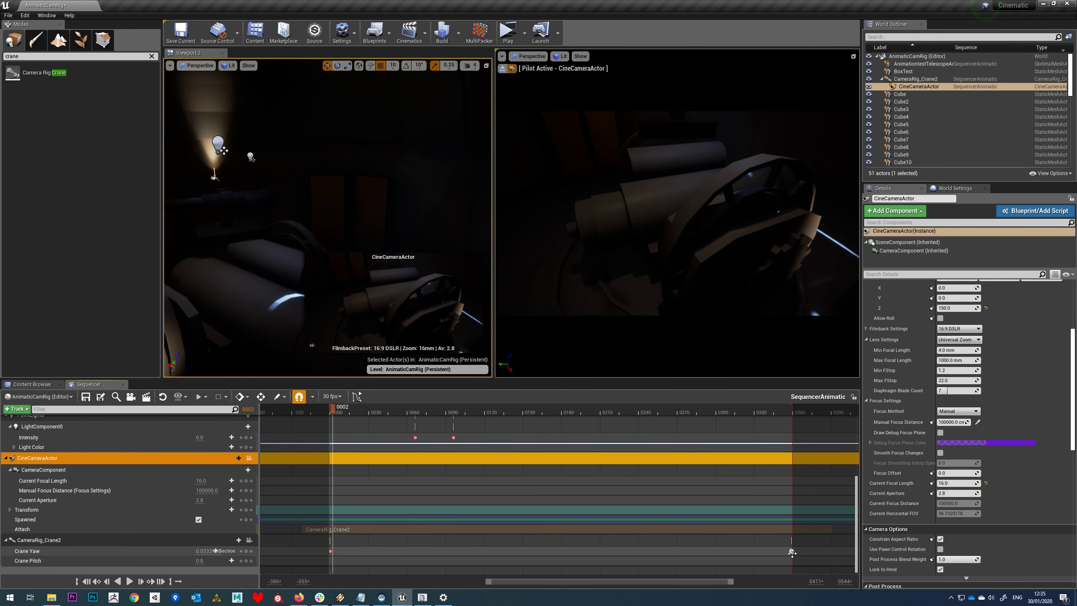
pyautogui.press('Delete')
pyautogui.click(585, 467)
# Key the Crane Yaw at 90 on frame 99, then scrub back to the sequence start at frame -1.
pyautogui.moveTo(334, 413); pyautogui.dragTo(454, 420)
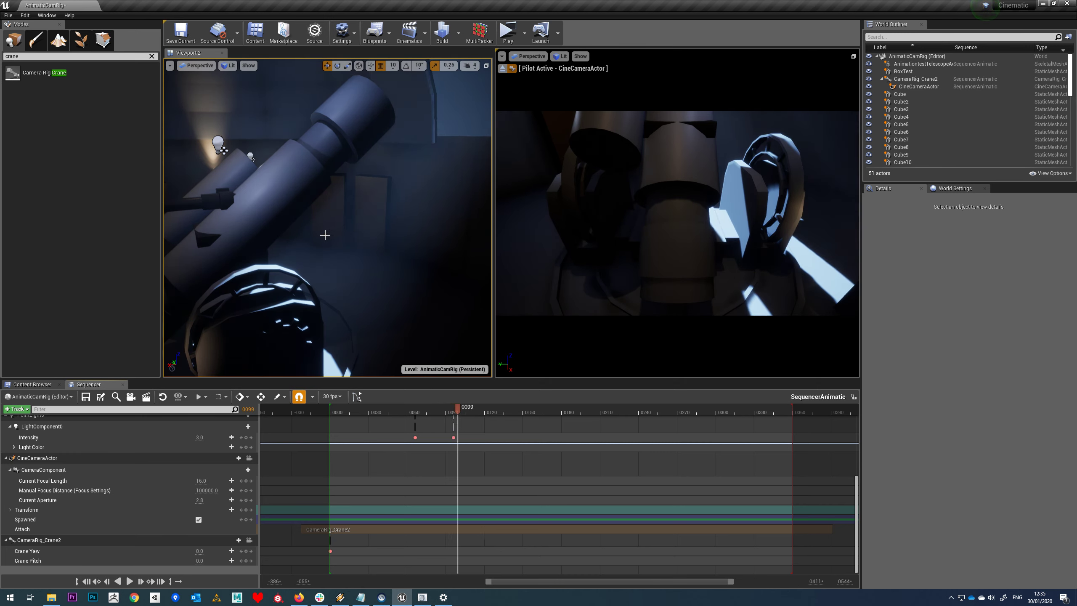
pyautogui.click(198, 550)
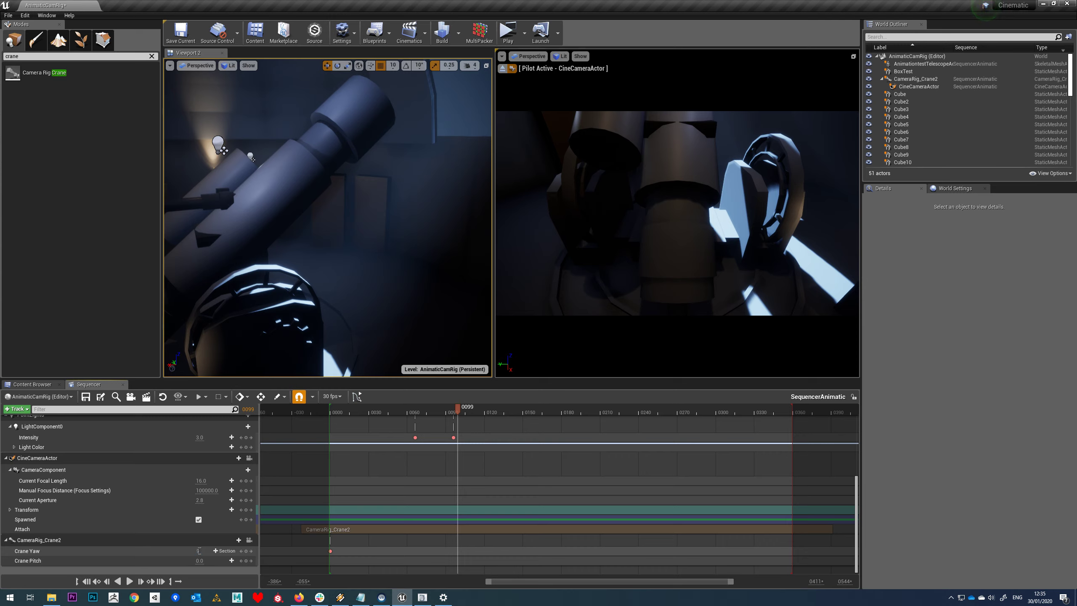
pyautogui.click(246, 552)
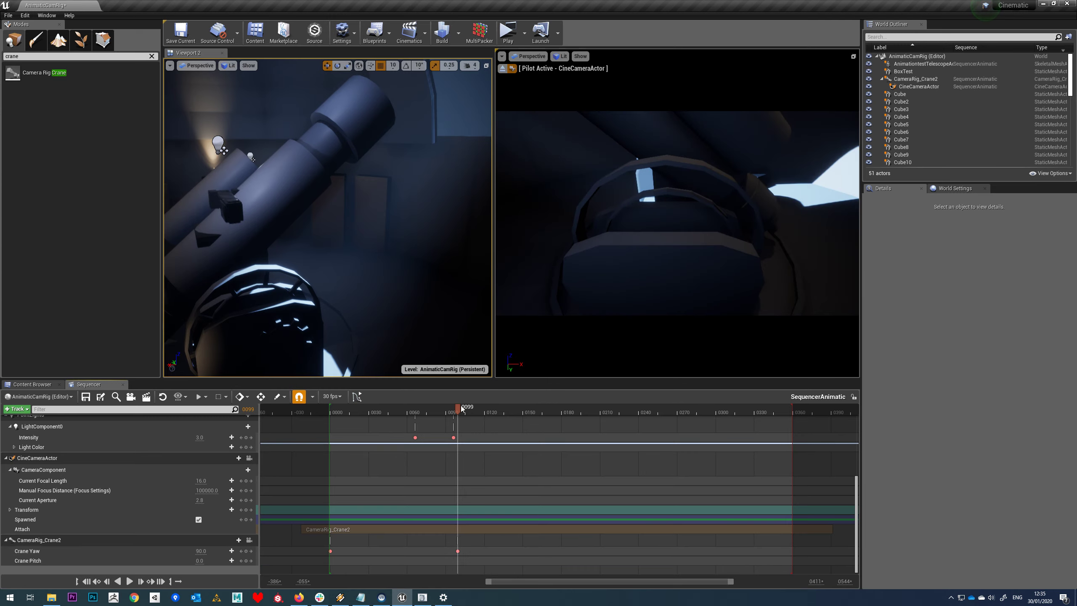
pyautogui.moveTo(453, 413); pyautogui.dragTo(344, 419)
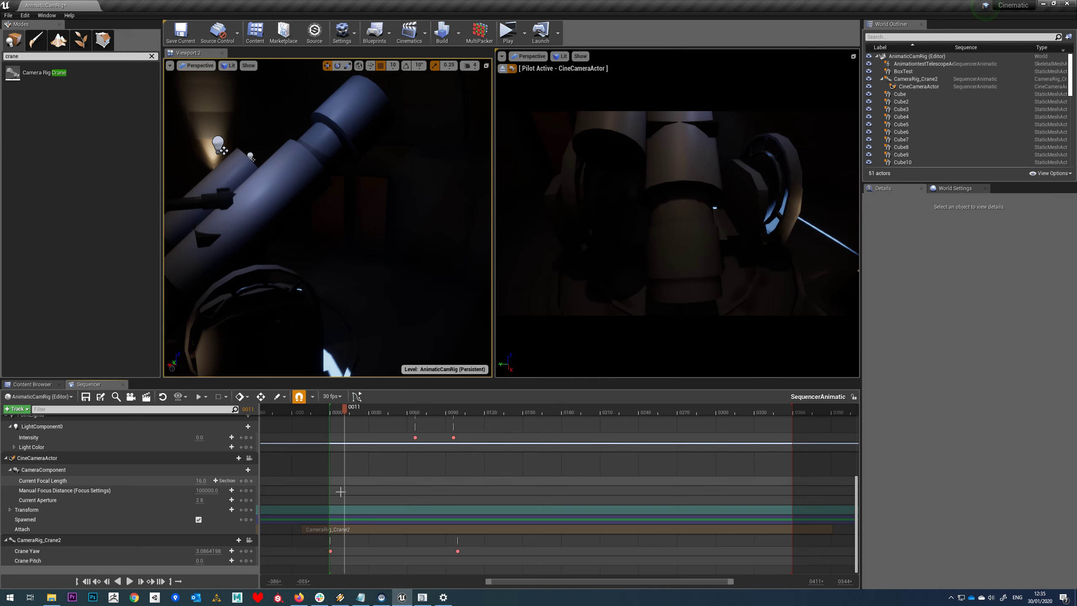
pyautogui.click(88, 582)
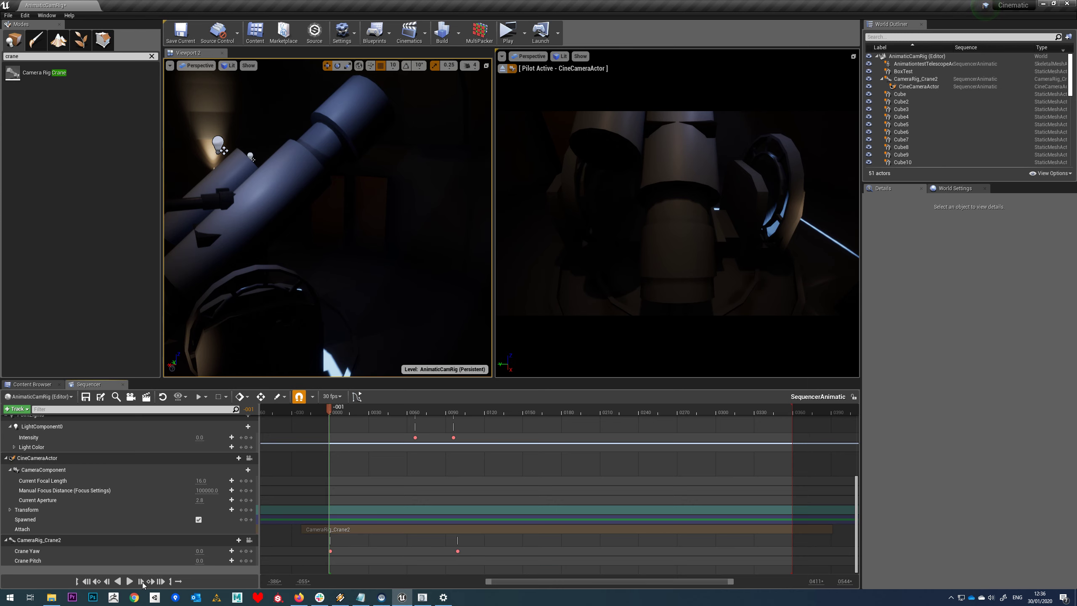
# Try a Crane Pitch of about 59.7 on frame 99 and add a Crane Arm Length track to CameraRig_Crane2.
pyautogui.click(458, 552)
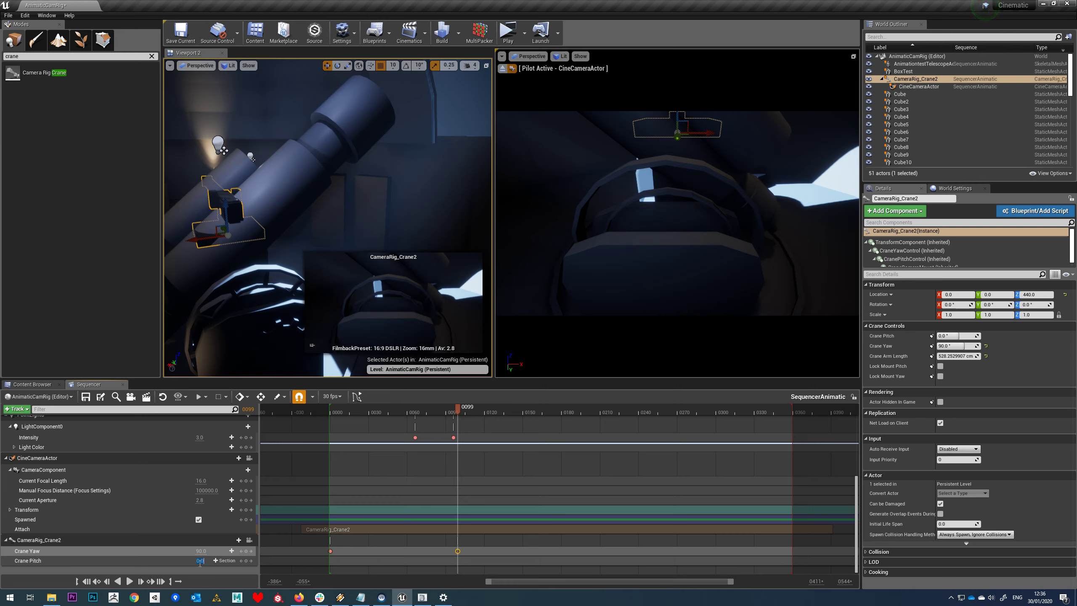
pyautogui.moveTo(202, 560); pyautogui.dragTo(280, 561)
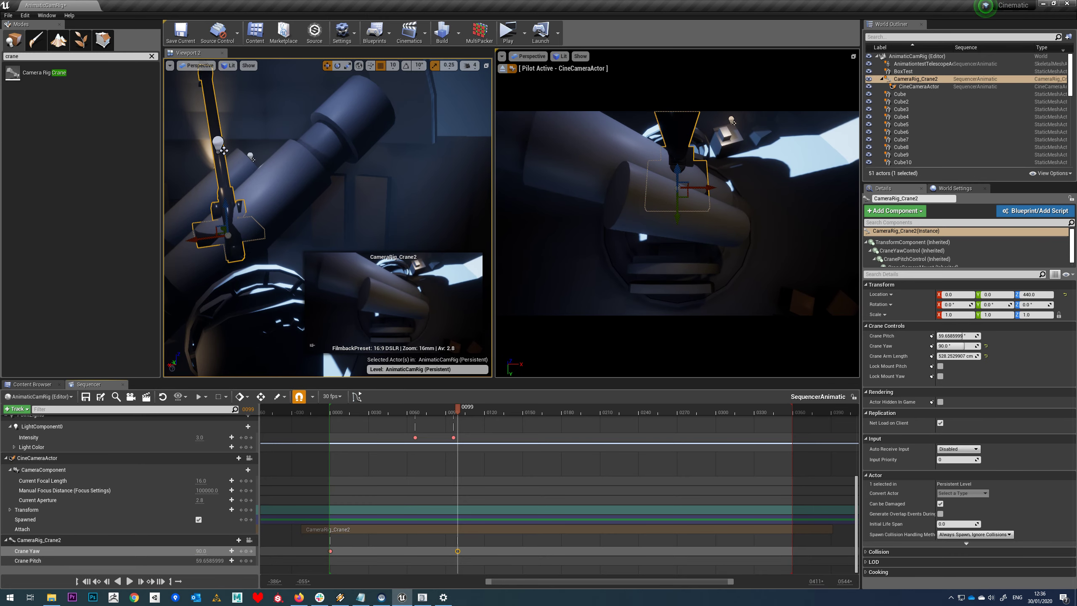
pyautogui.click(234, 540)
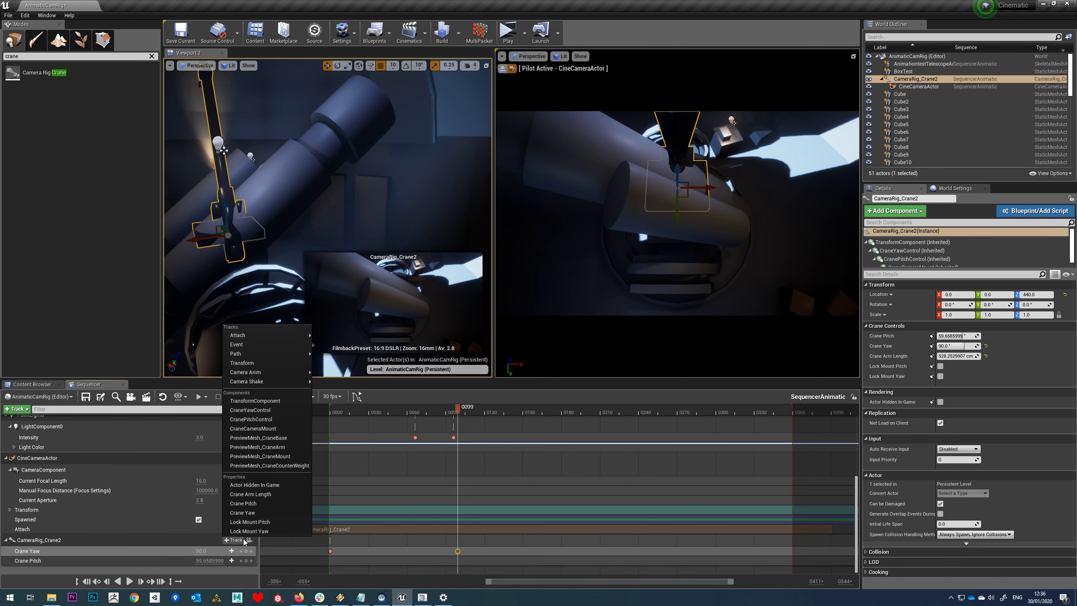
pyautogui.click(266, 498)
pyautogui.scroll(-1, 470, 494)
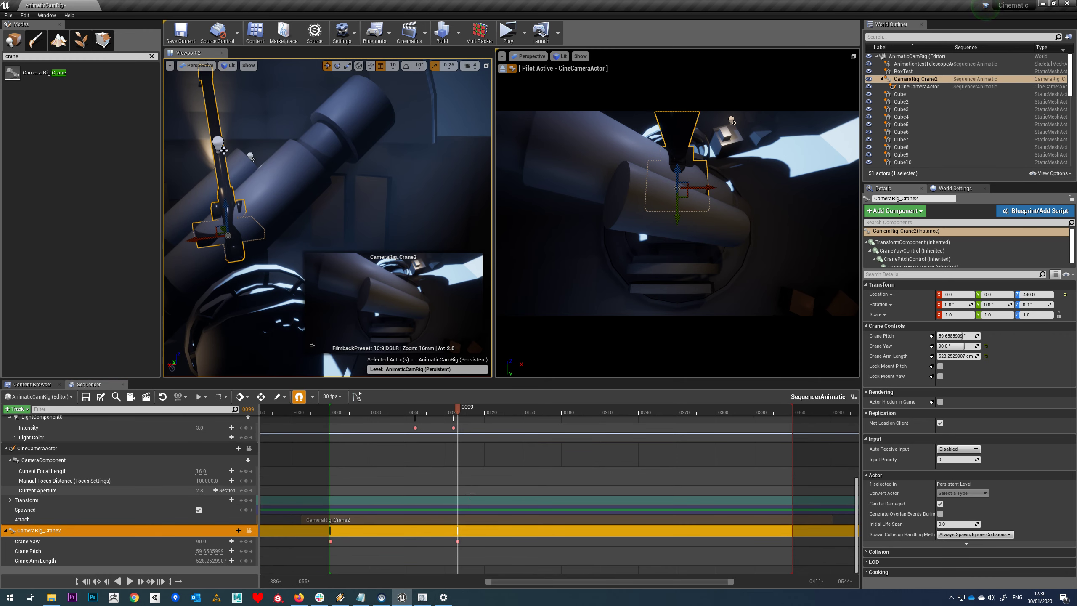
# Key the Crane Arm Length at about 528.3 on frame -1 and extend it to about 978.8 with a key on frame 99.
pyautogui.click(87, 581)
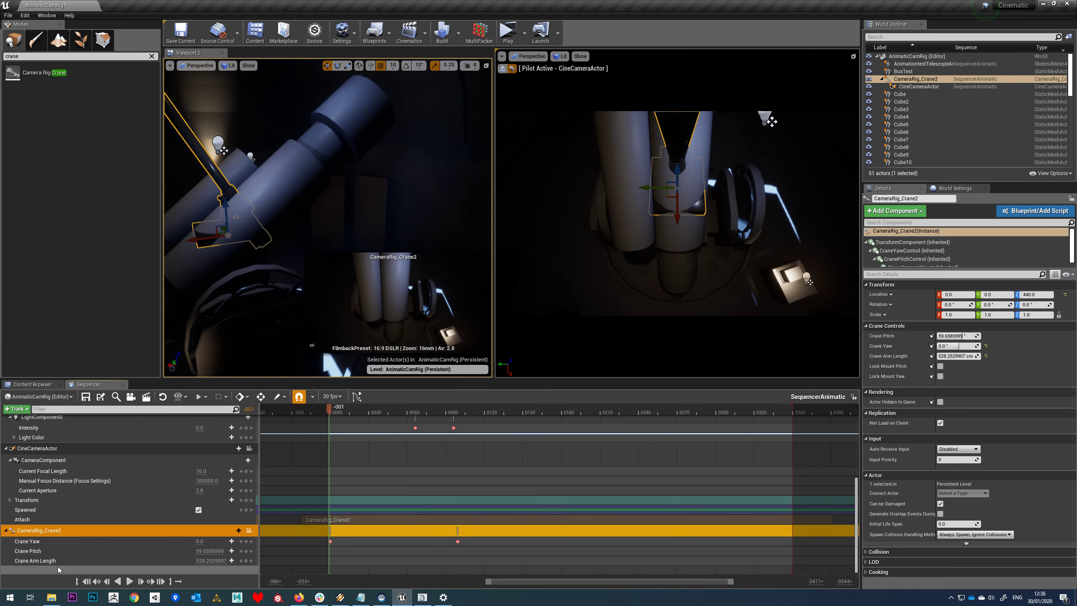
pyautogui.click(246, 561)
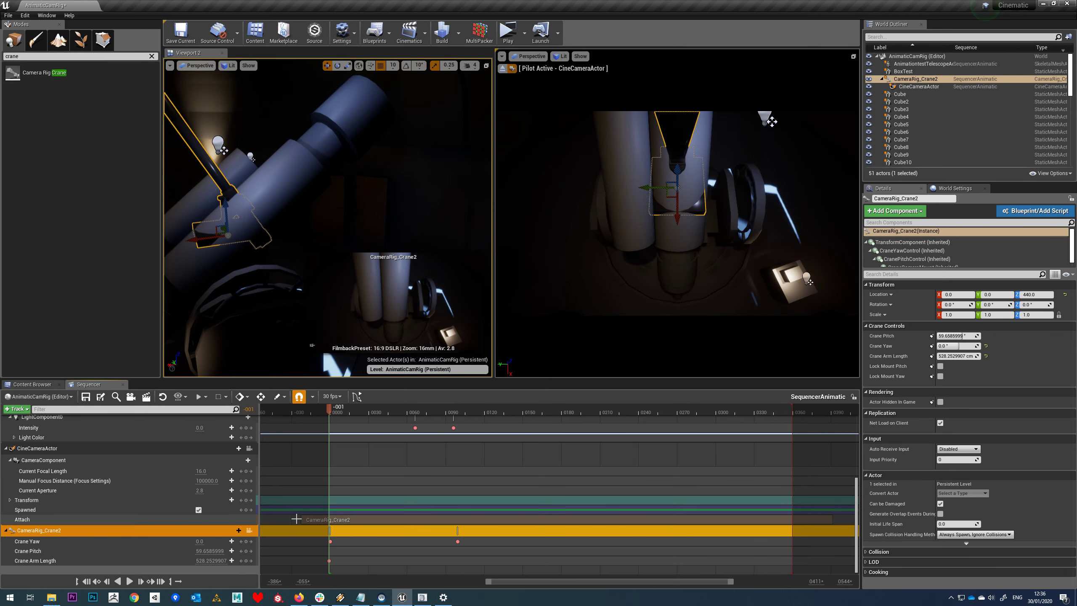
pyautogui.click(457, 542)
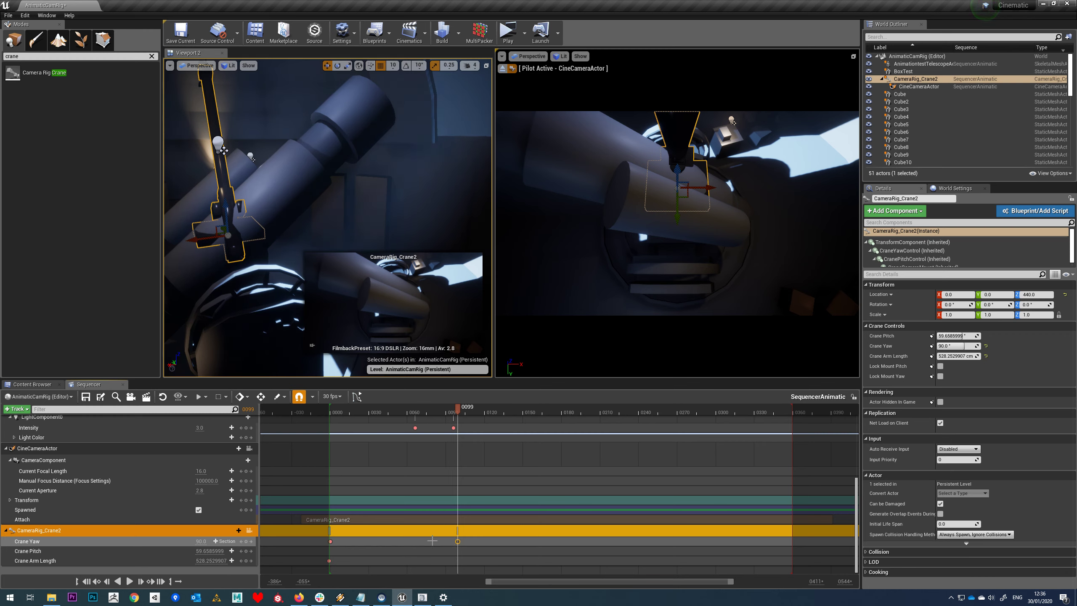
pyautogui.moveTo(201, 561); pyautogui.dragTo(232, 561)
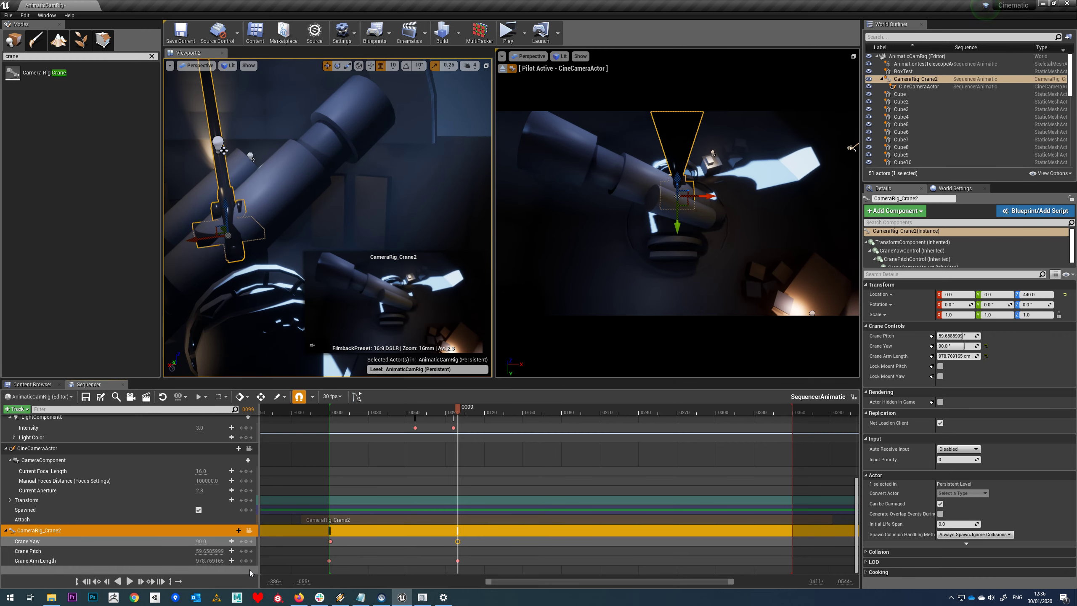
# Key the Crane Pitch at 0 on frame -1 and at 50 on frame 99, trying 100 there first.
pyautogui.moveTo(457, 409); pyautogui.dragTo(329, 474)
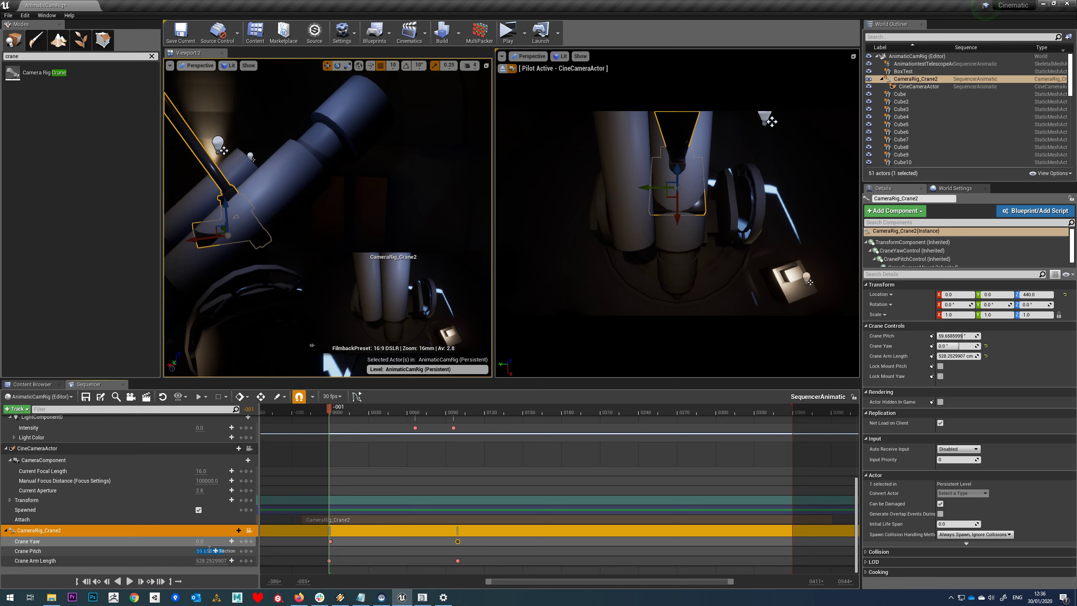
pyautogui.press('Return')
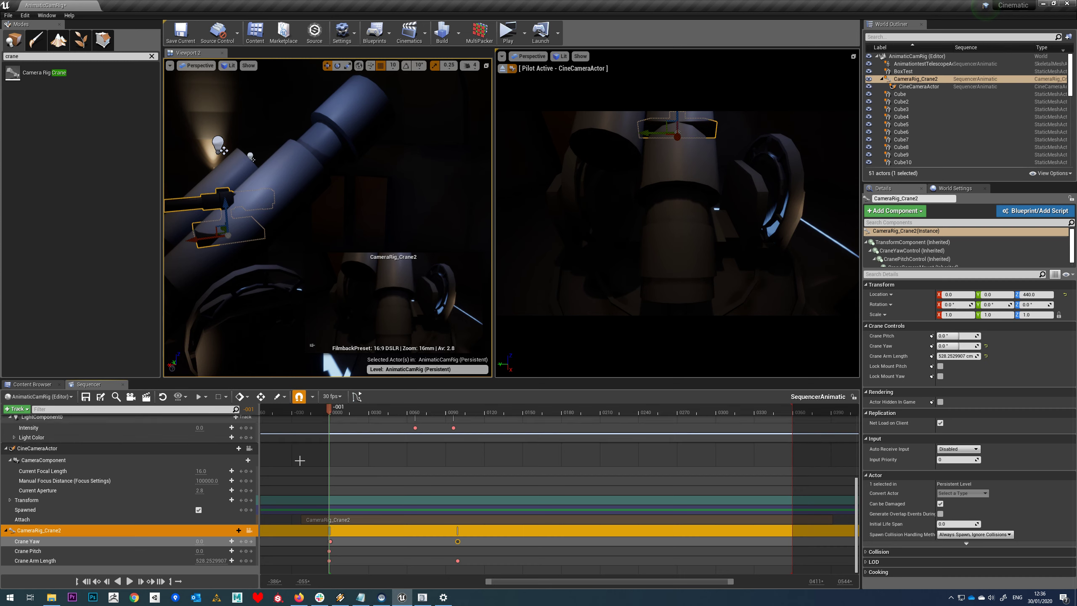
pyautogui.moveTo(323, 420); pyautogui.dragTo(457, 425)
pyautogui.press('Return')
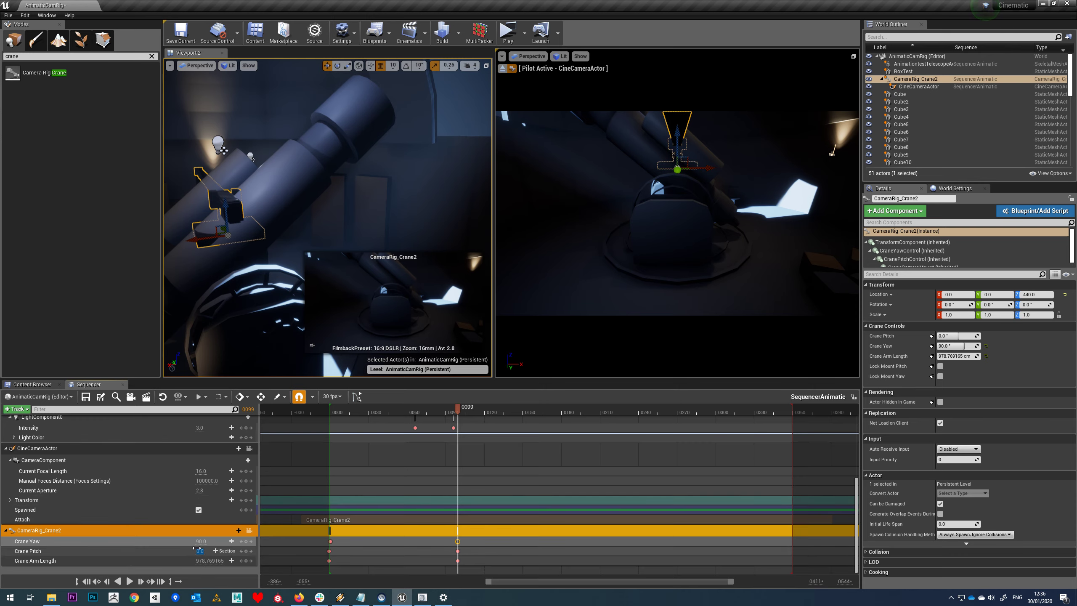
pyautogui.write('00')
pyautogui.press('Return')
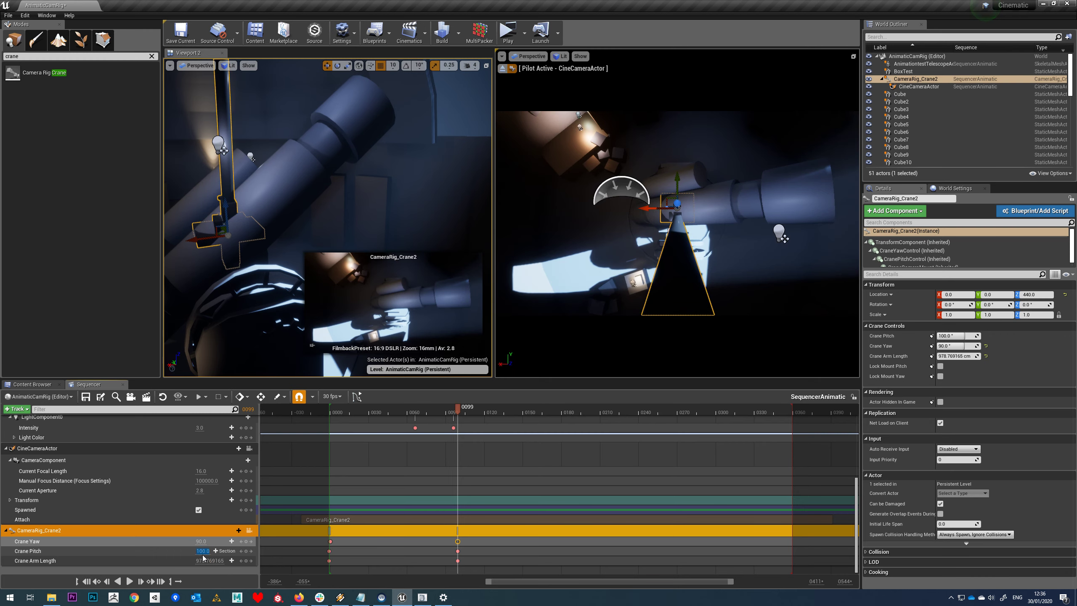
pyautogui.write('50')
pyautogui.press('Return')
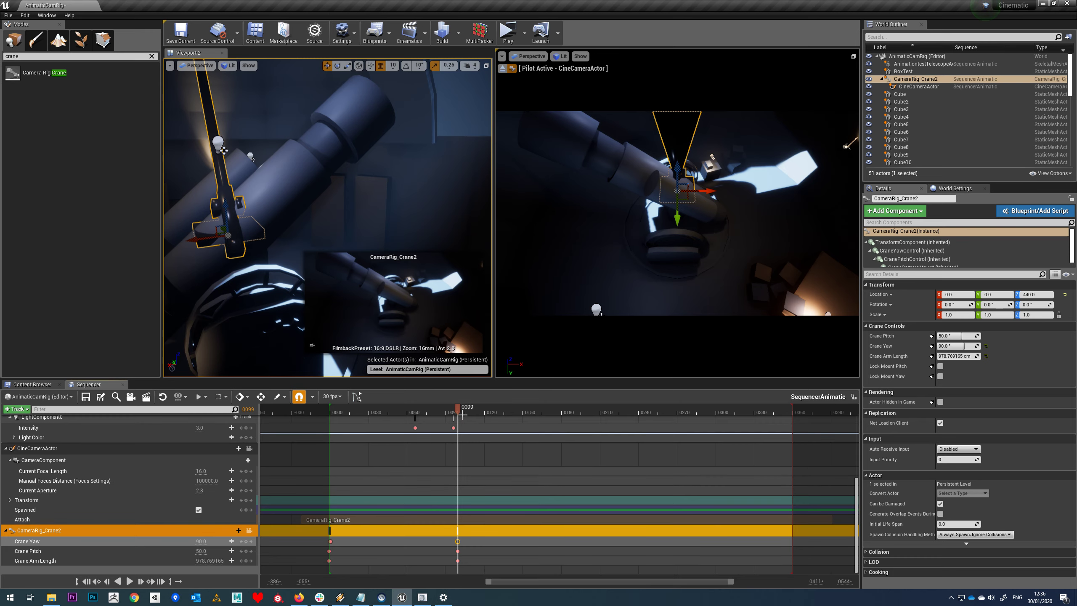
# Play the crane move from the sequence start and scrub back to frame 101 to check the combined yaw, pitch and arm animation.
pyautogui.moveTo(462, 414); pyautogui.dragTo(334, 434)
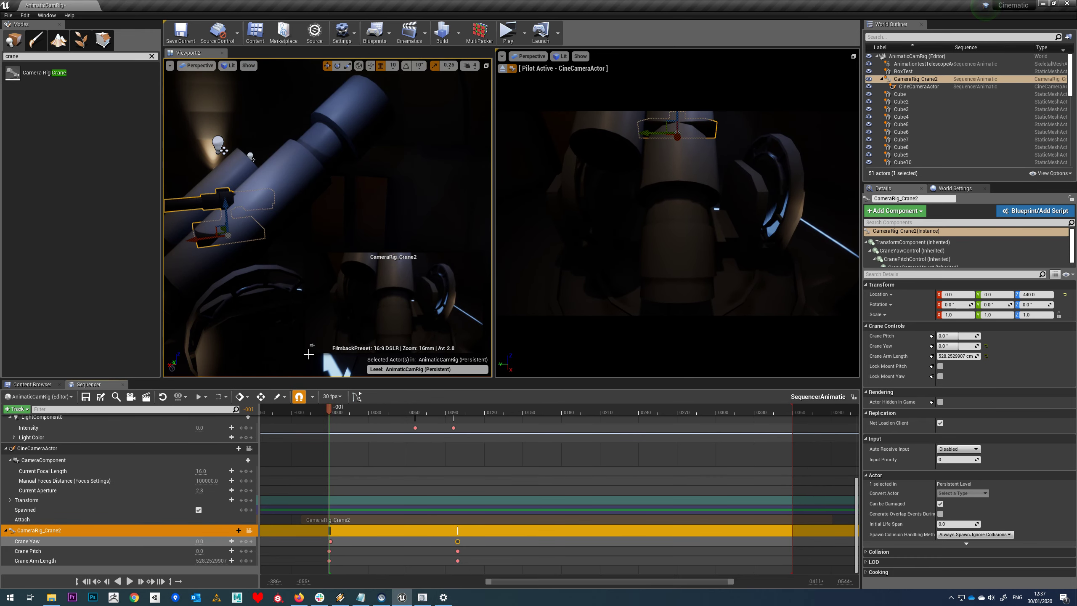
pyautogui.click(129, 582)
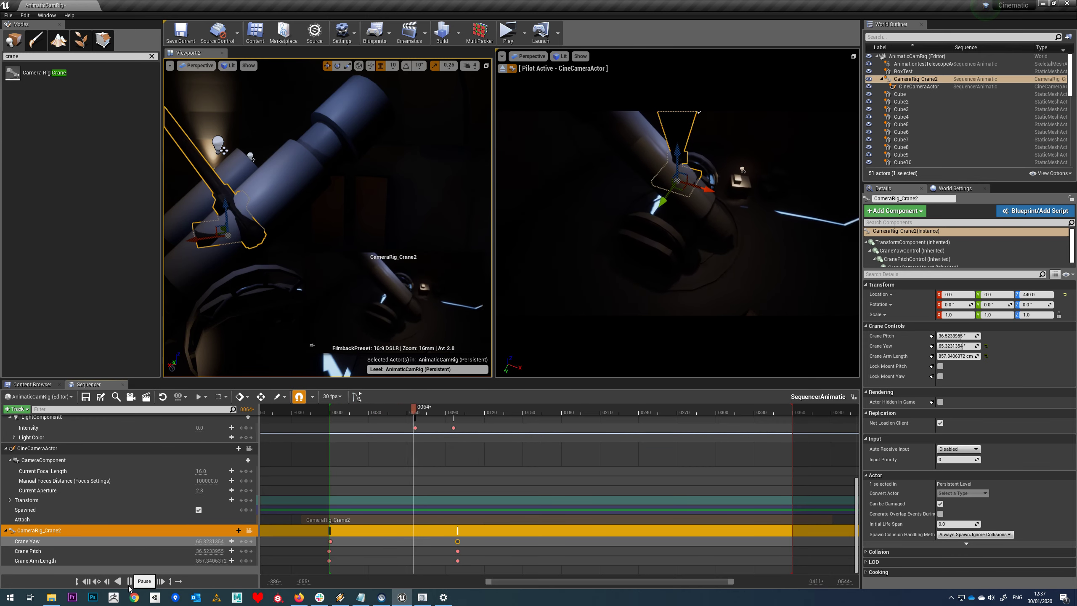
pyautogui.click(129, 582)
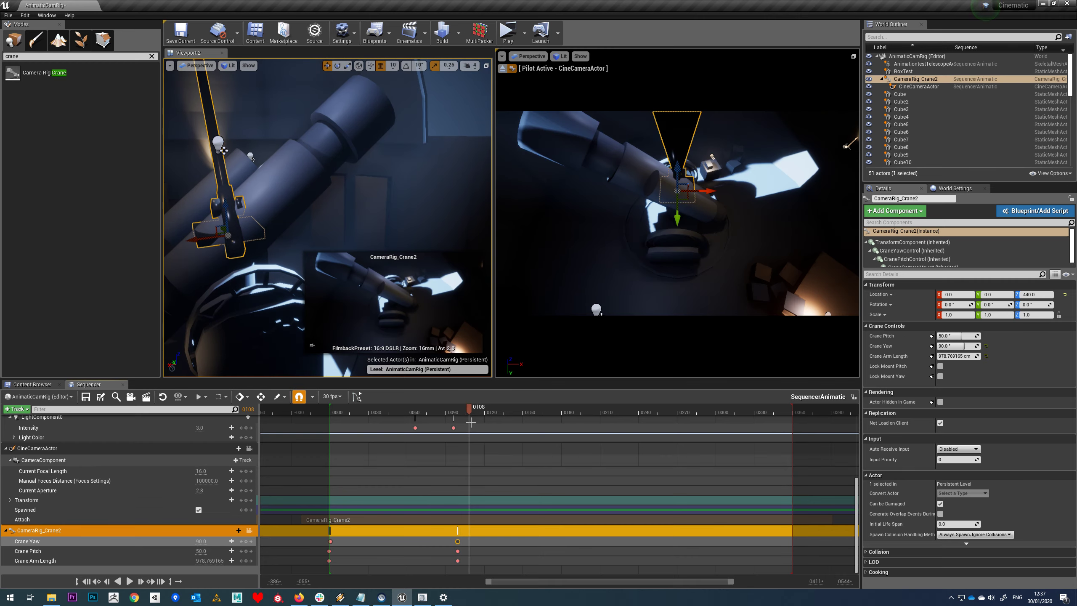
pyautogui.moveTo(470, 408); pyautogui.dragTo(460, 433)
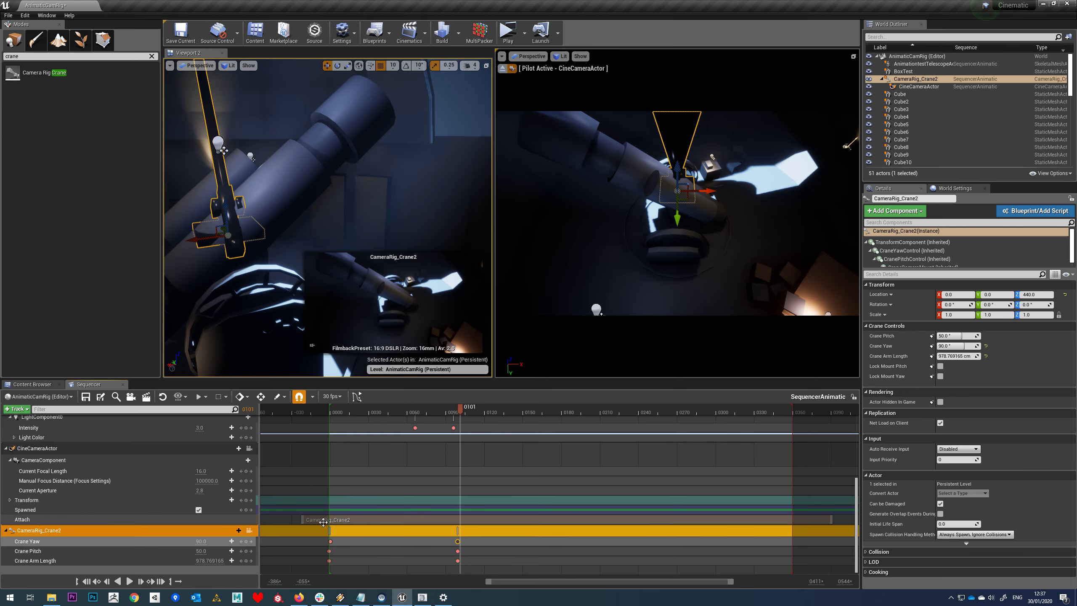
# Open the curve editor and examine the Crane Pitch, Crane Arm Length and Crane Yaw animation curves one at a time.
pyautogui.moveTo(306, 547); pyautogui.dragTo(276, 530)
pyautogui.click(357, 396)
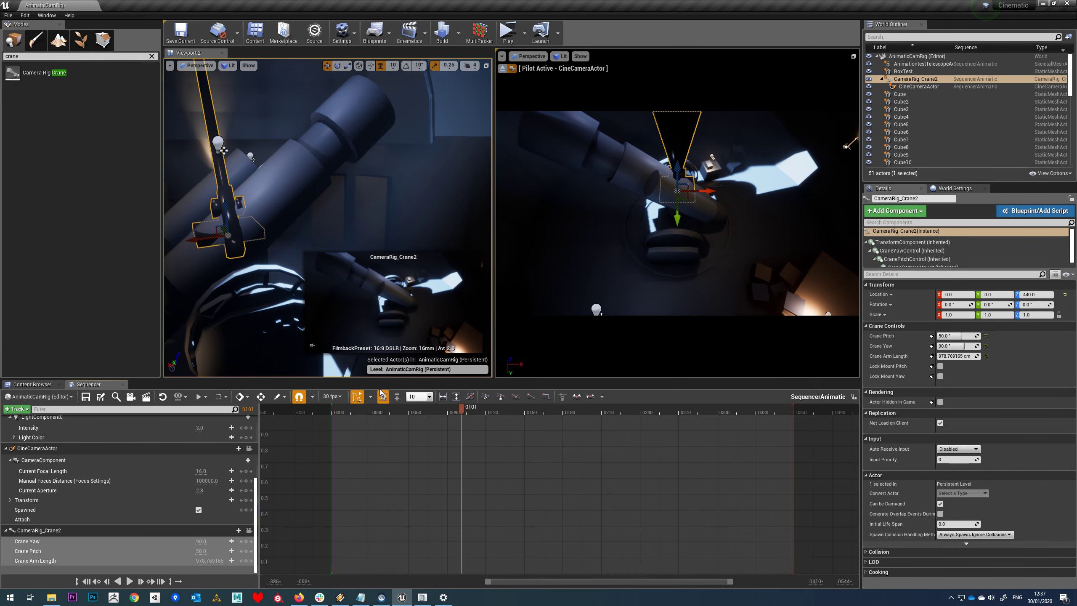
pyautogui.click(54, 540)
pyautogui.click(151, 550)
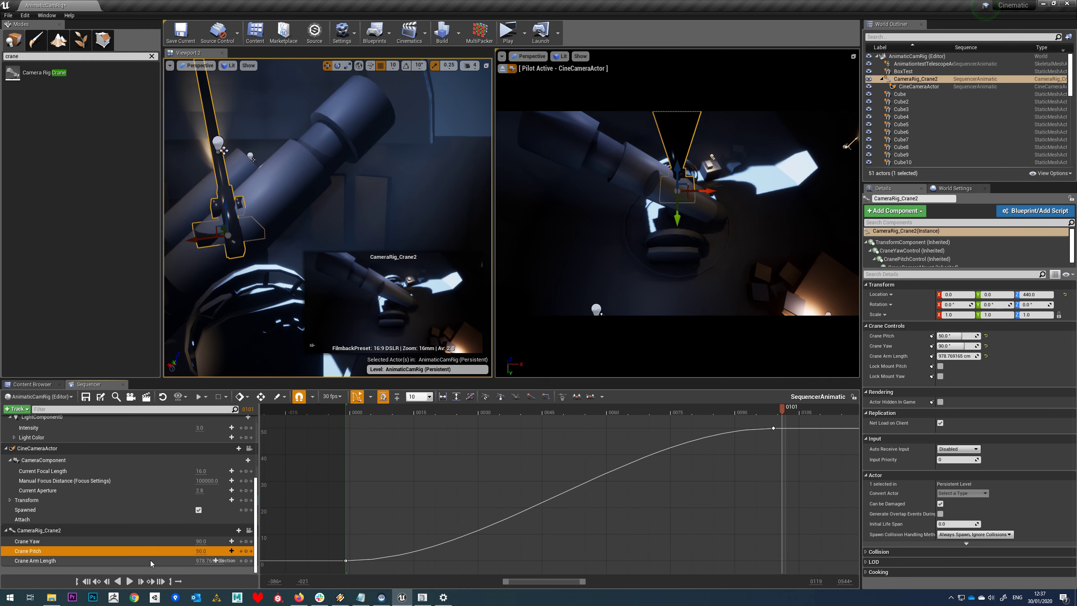
pyautogui.click(151, 563)
pyautogui.click(155, 544)
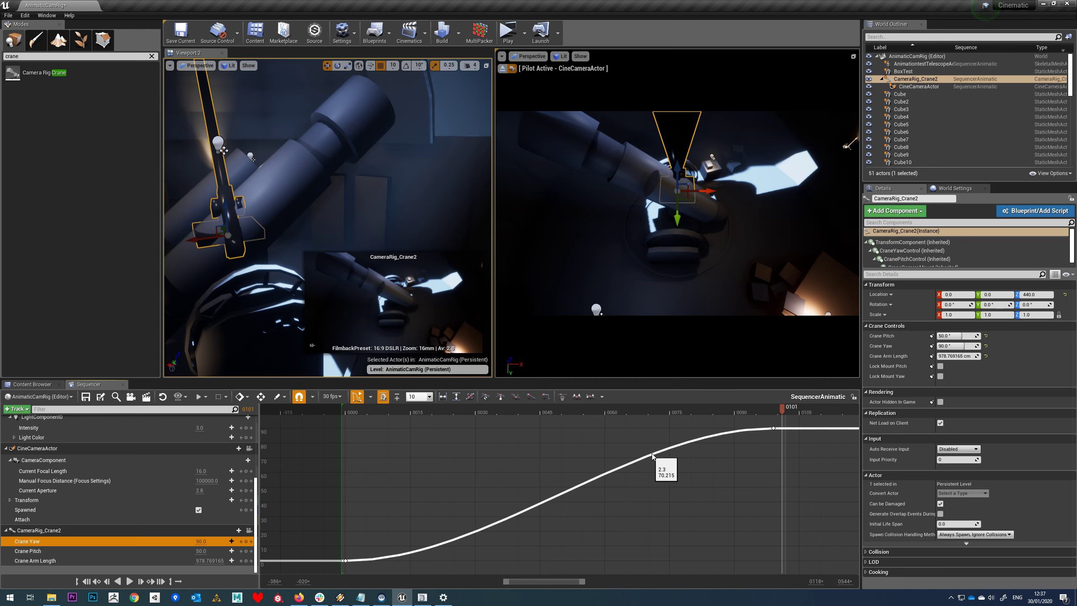
# Set all keys of the Crane Yaw, Crane Pitch and Crane Arm Length curves to linear interpolation.
pyautogui.click(74, 552)
pyautogui.keyDown('ctrl'); pyautogui.click(74, 561); pyautogui.keyUp('ctrl')
pyautogui.keyDown('ctrl'); pyautogui.click(75, 543); pyautogui.keyUp('ctrl')
pyautogui.scroll(-2, 357, 464)
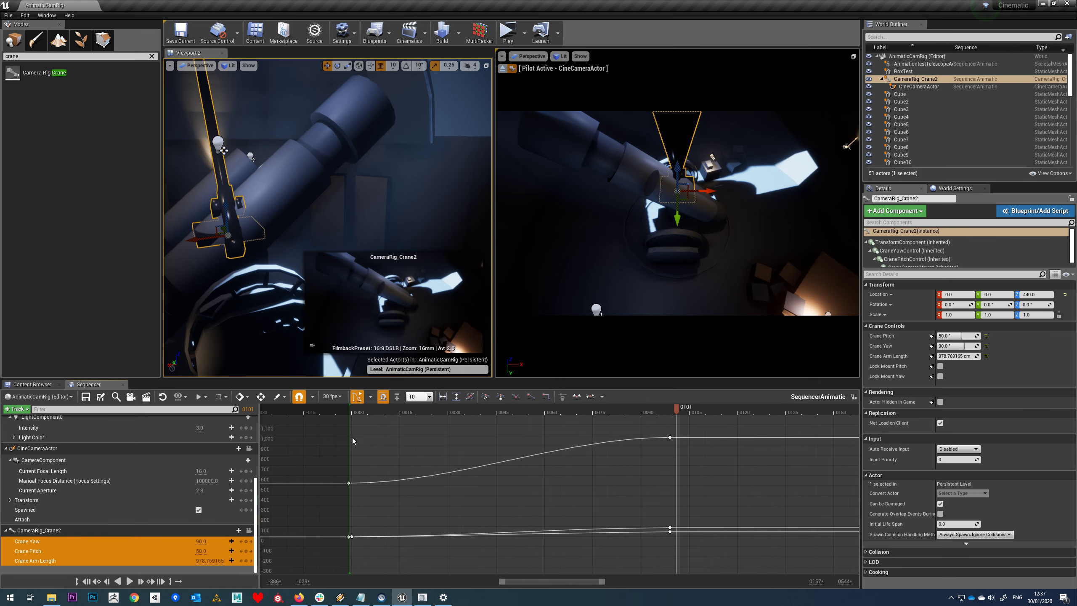
pyautogui.moveTo(329, 430); pyautogui.dragTo(677, 573)
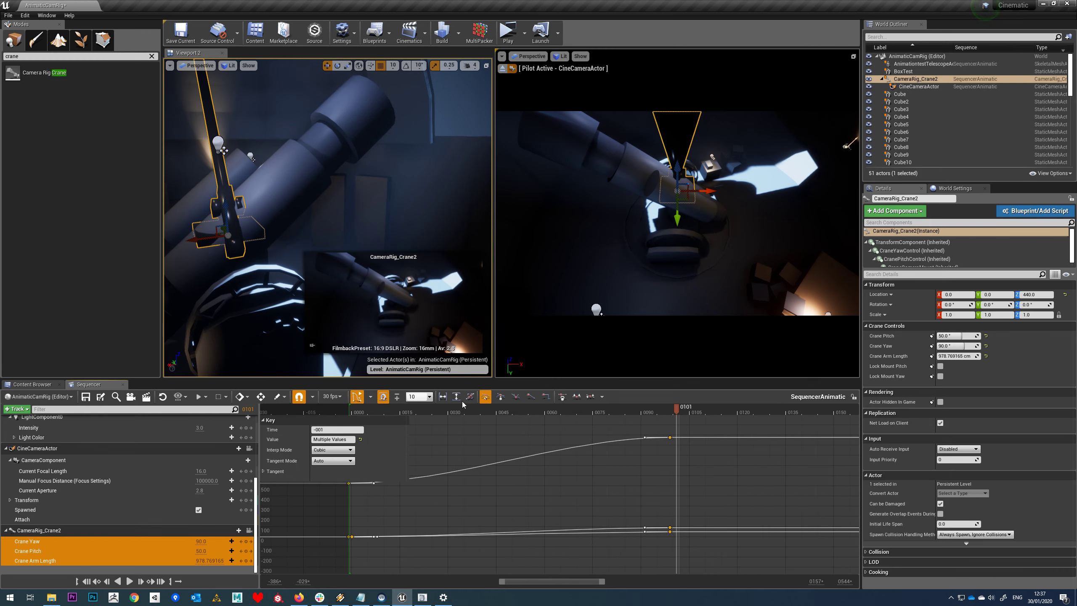
pyautogui.click(530, 397)
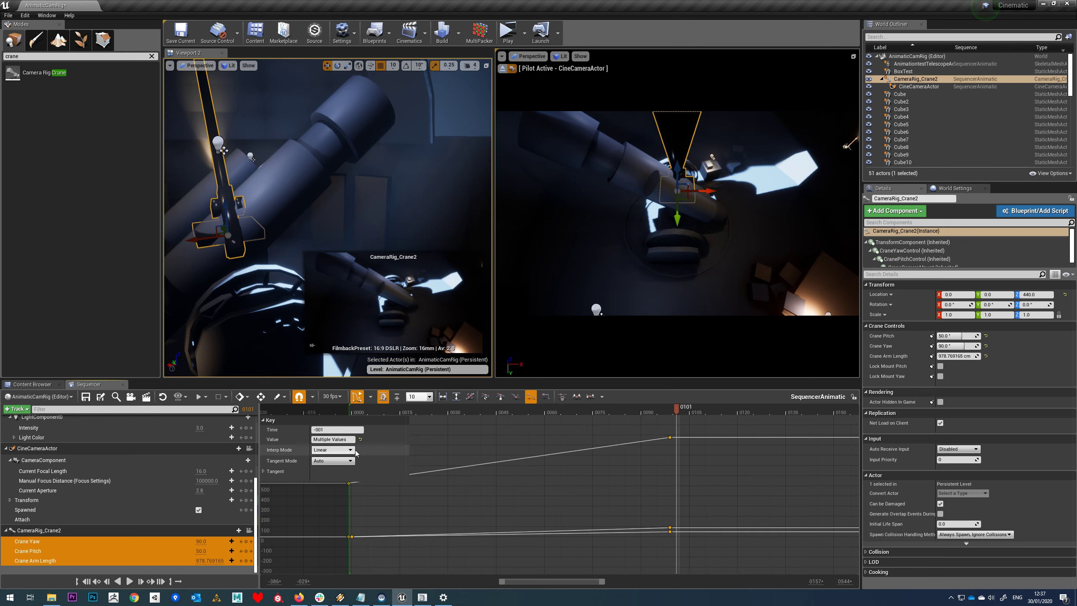
pyautogui.scroll(-2, 796, 483)
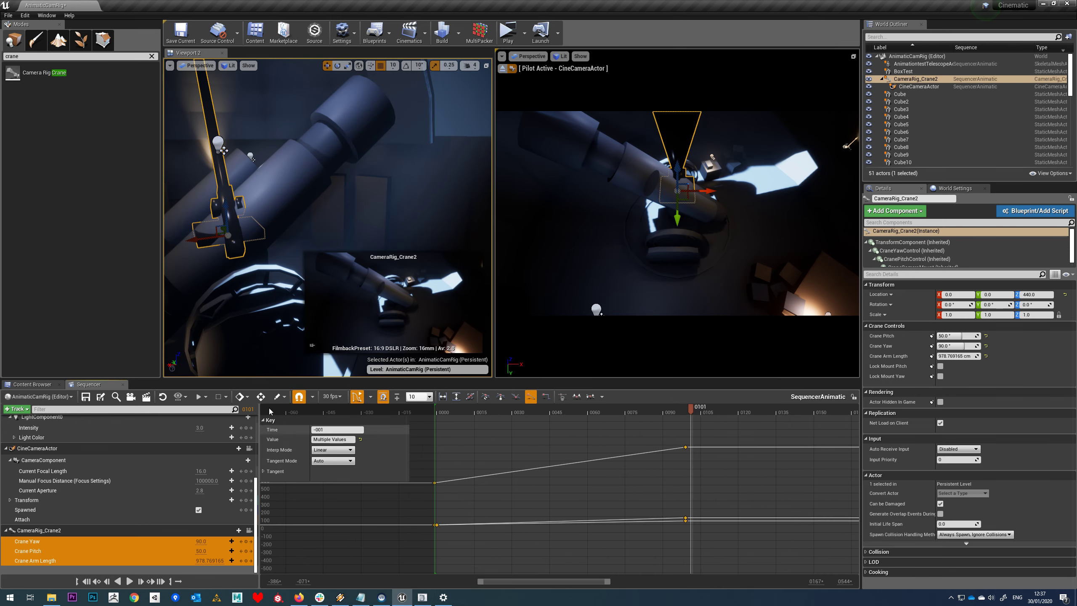
# Play the linear crane move from frame -1 and return the playhead to frame -1.
pyautogui.click(87, 581)
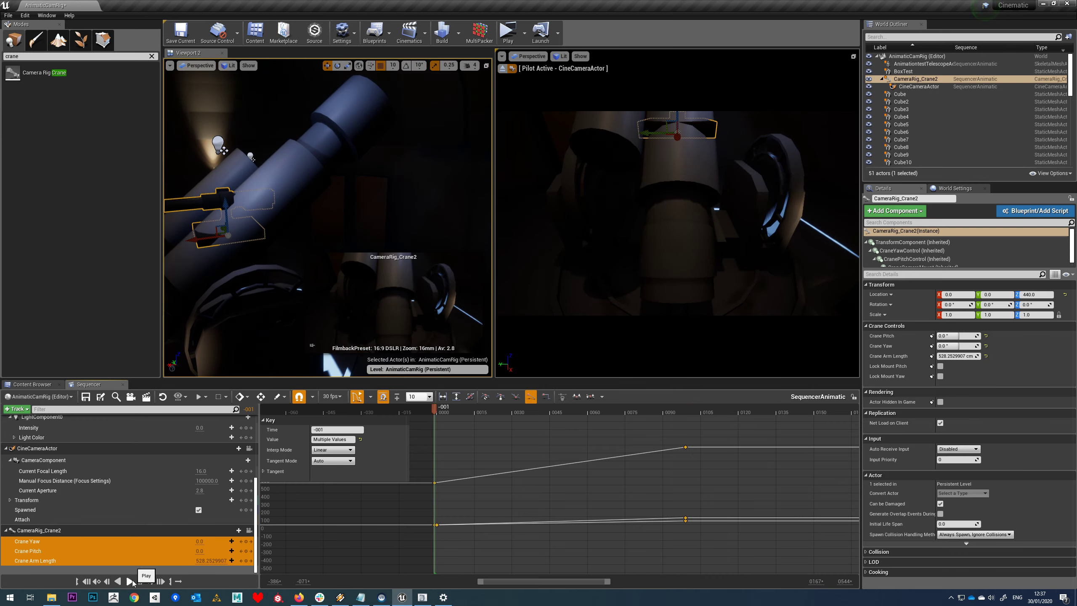
pyautogui.click(130, 582)
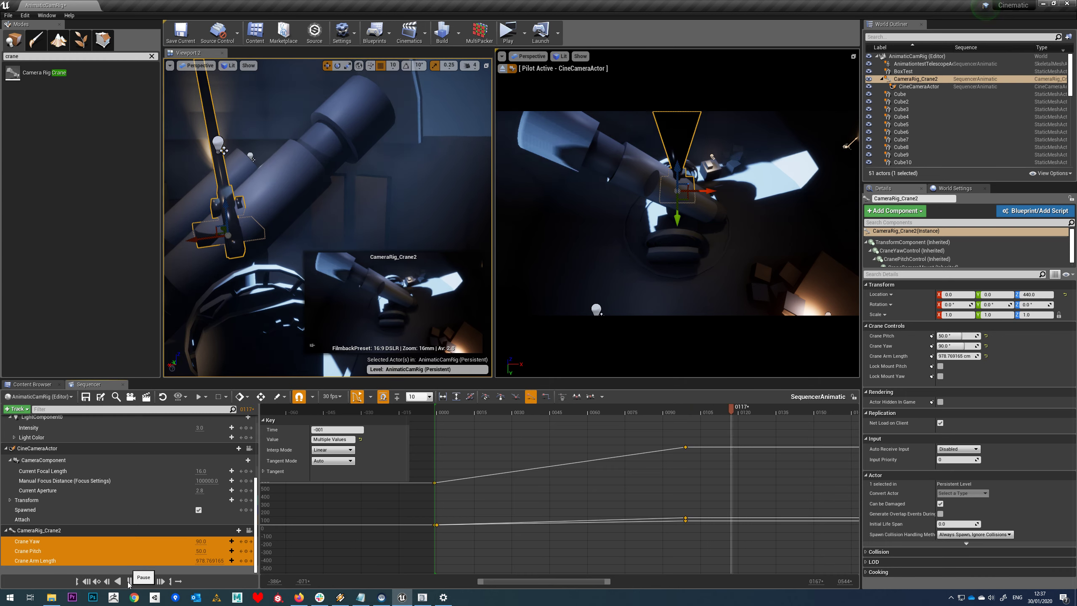
pyautogui.click(129, 582)
pyautogui.moveTo(738, 408); pyautogui.dragTo(436, 443)
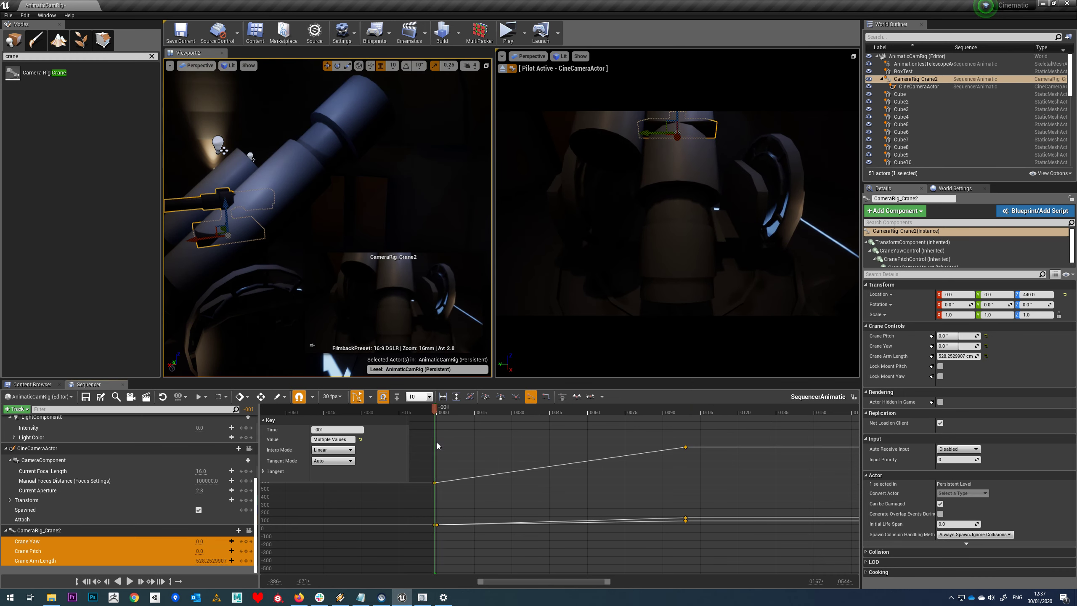
# Give the crane keys at frame -1 cubic auto interpolation, leaving frame 99 linear, then play and scrub the move to check the easing.
pyautogui.click(485, 397)
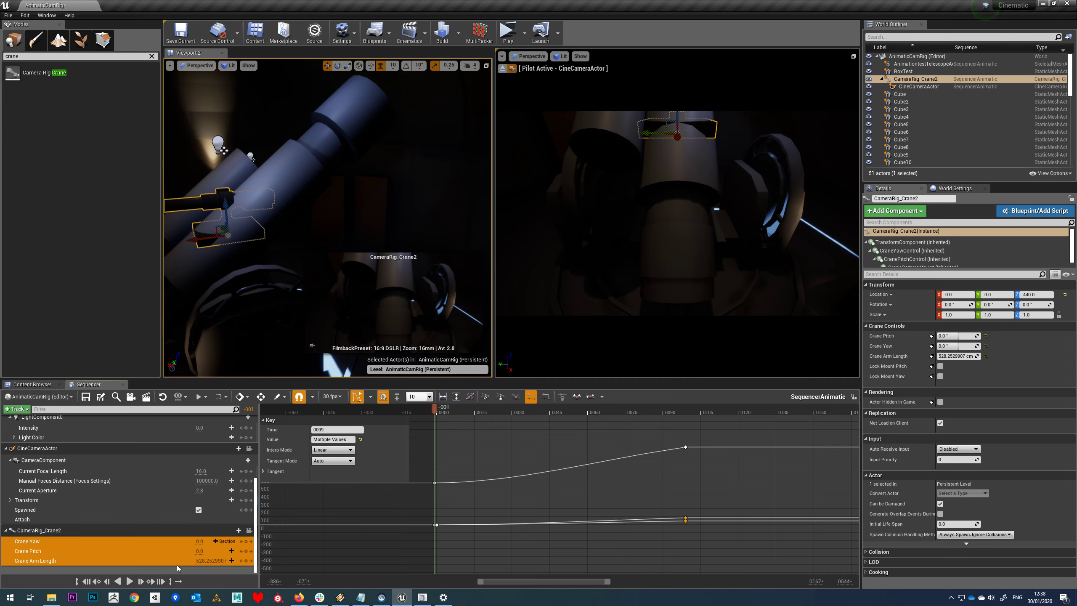
pyautogui.click(128, 582)
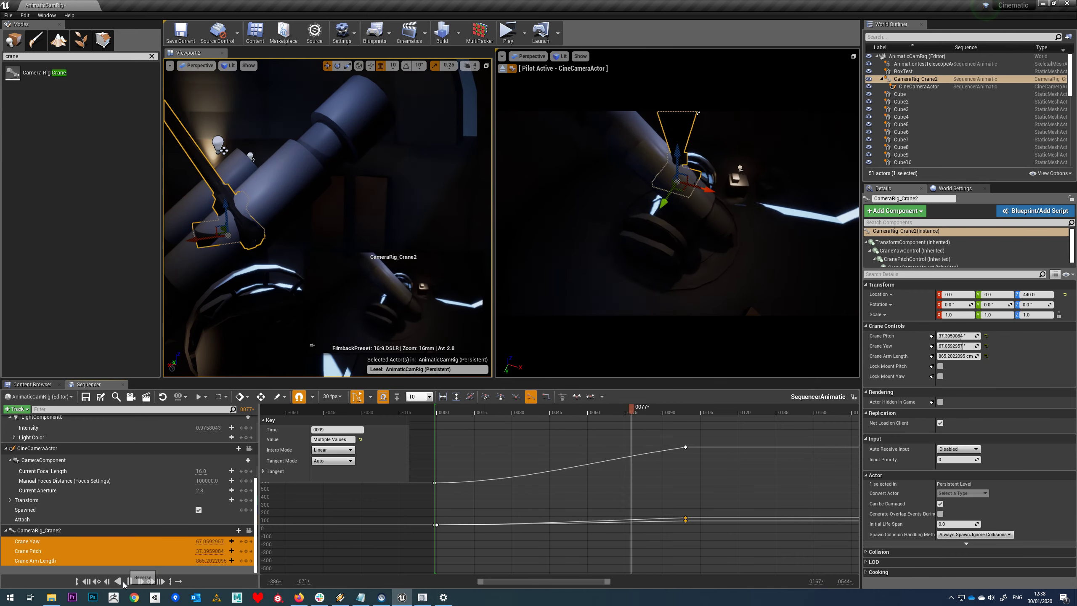
pyautogui.click(118, 582)
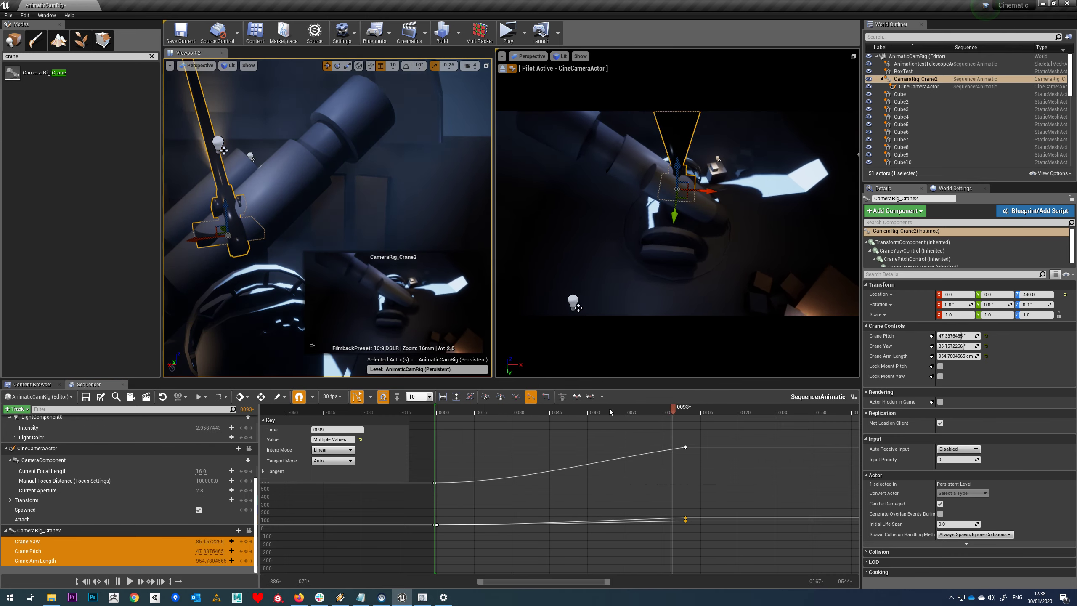
pyautogui.click(129, 581)
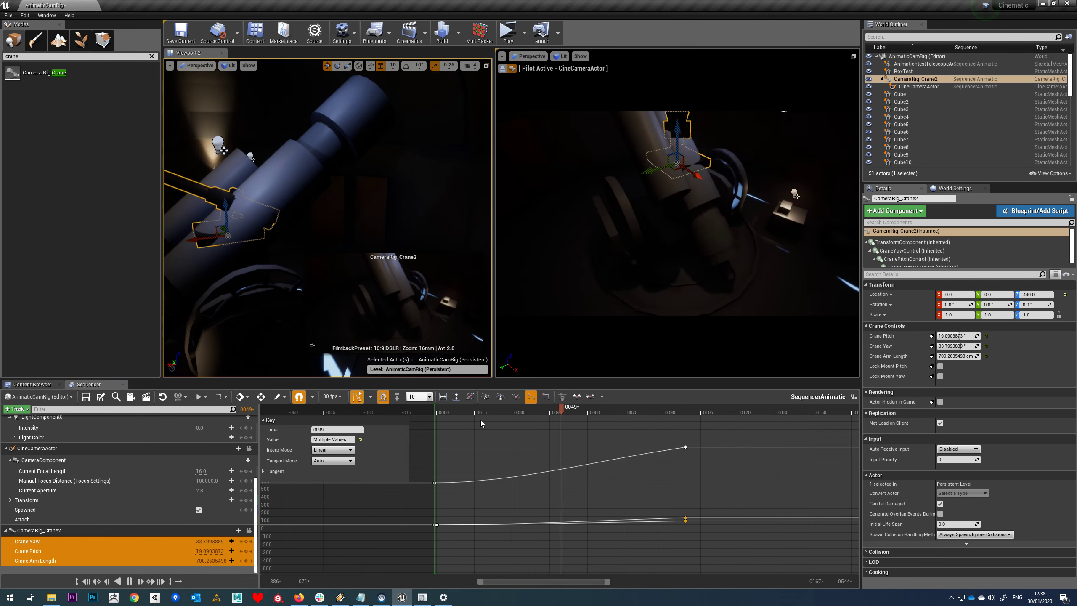
pyautogui.click(129, 582)
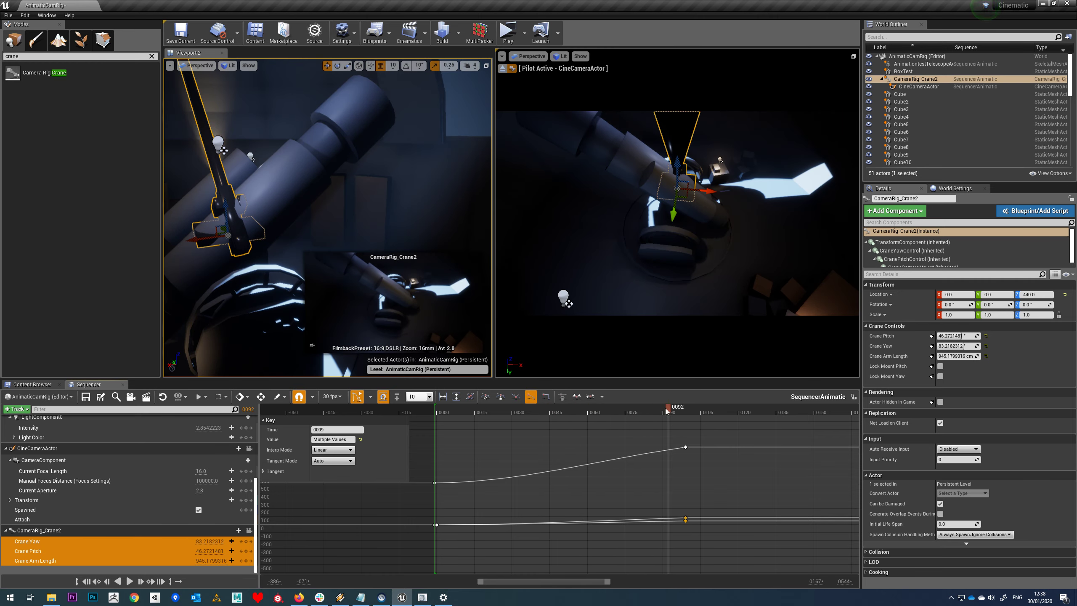
pyautogui.moveTo(666, 410); pyautogui.dragTo(647, 441)
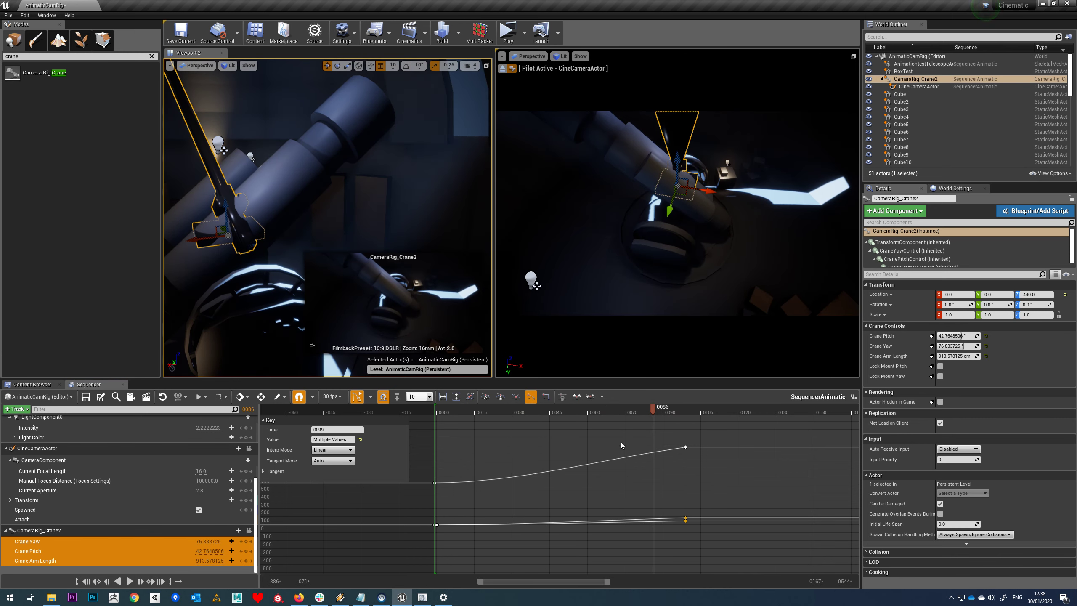